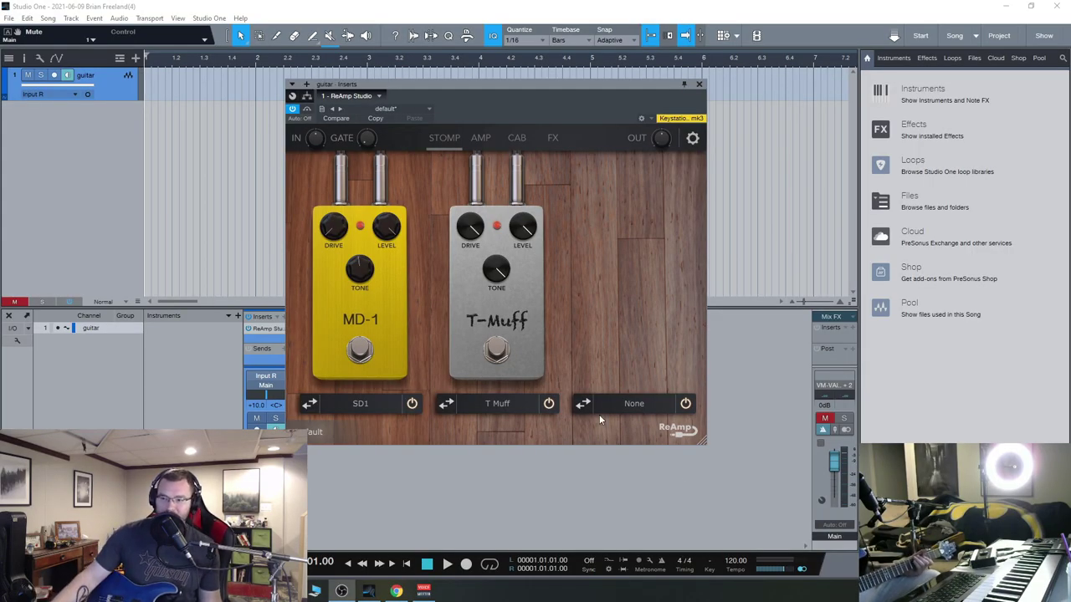
# Step: Unmute the main output, check the ReAmp Studio amp settings and return to the stomp pedals
pyautogui.click(825, 418)
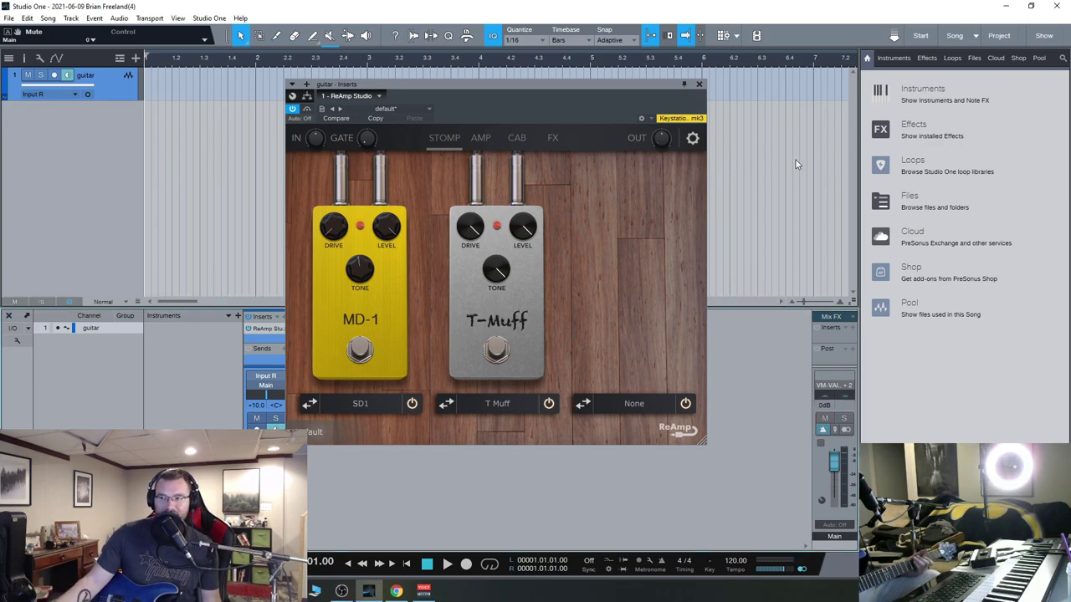
pyautogui.click(482, 138)
pyautogui.moveTo(531, 86); pyautogui.dragTo(513, 83)
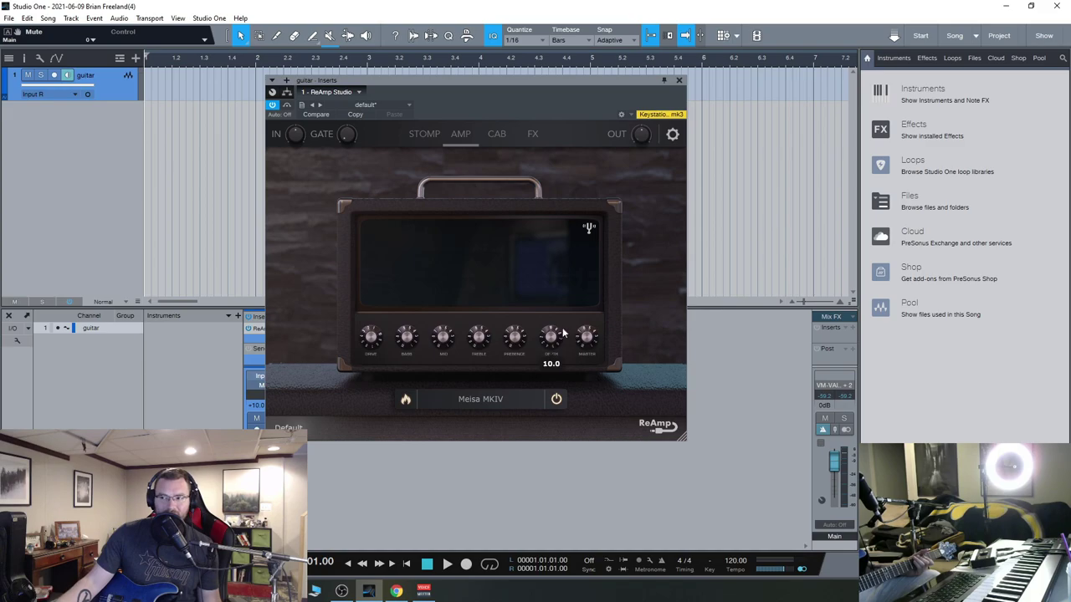
pyautogui.click(424, 135)
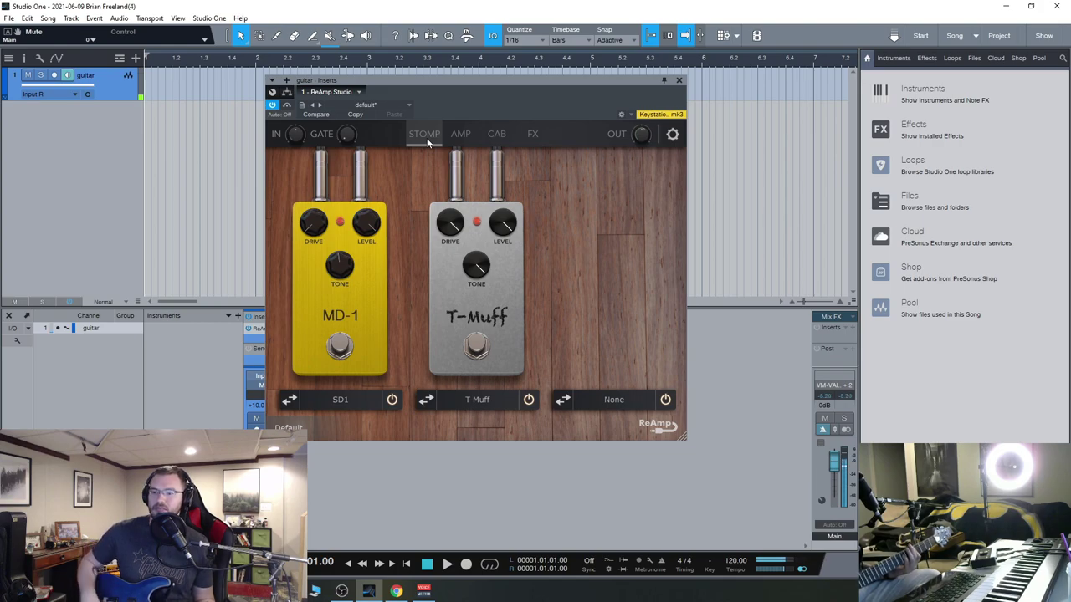
pyautogui.click(342, 590)
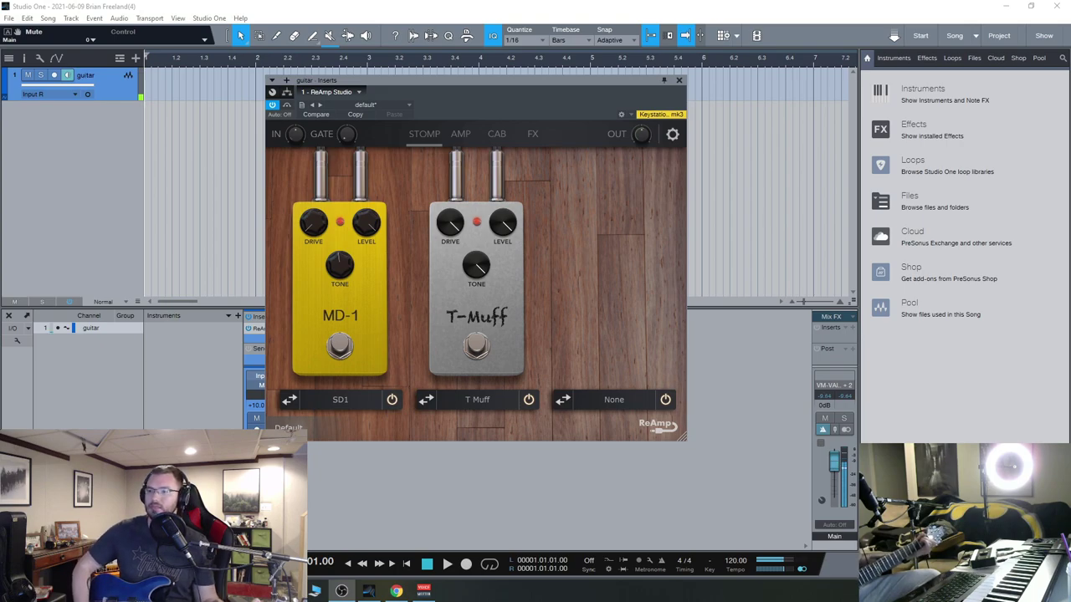
# Step: Adjust the MD-1 pedal's drive and reduce the T-Muff pedal's drive
pyautogui.moveTo(317, 240)
pyautogui.mouseDown()
pyautogui.moveTo(323, 197)
pyautogui.moveTo(327, 241)
pyautogui.mouseUp()
pyautogui.moveTo(456, 230); pyautogui.dragTo(461, 263)
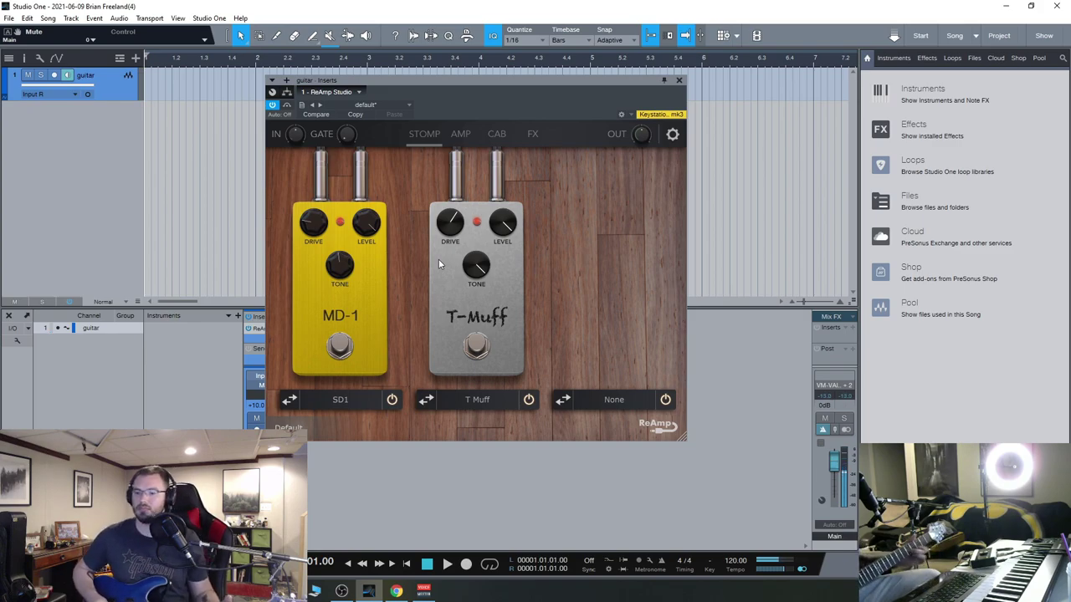
pyautogui.hotkey('alt', 'Tab')
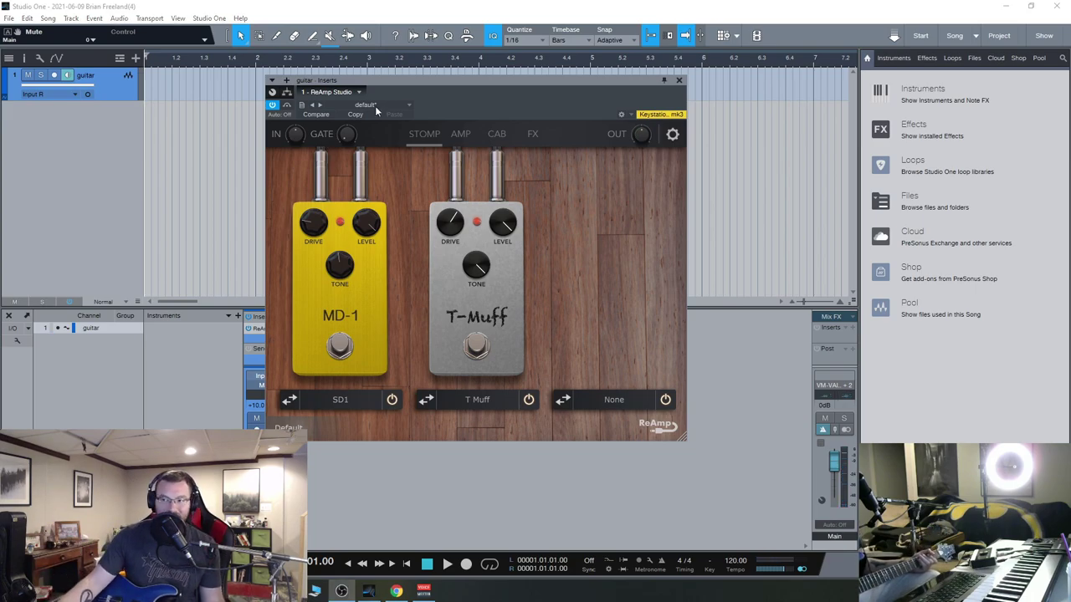
# Step: Review the stomp pedals and the amp controls, moving the plugin window clear of the track view
pyautogui.moveTo(468, 84); pyautogui.dragTo(460, 86)
pyautogui.click(453, 134)
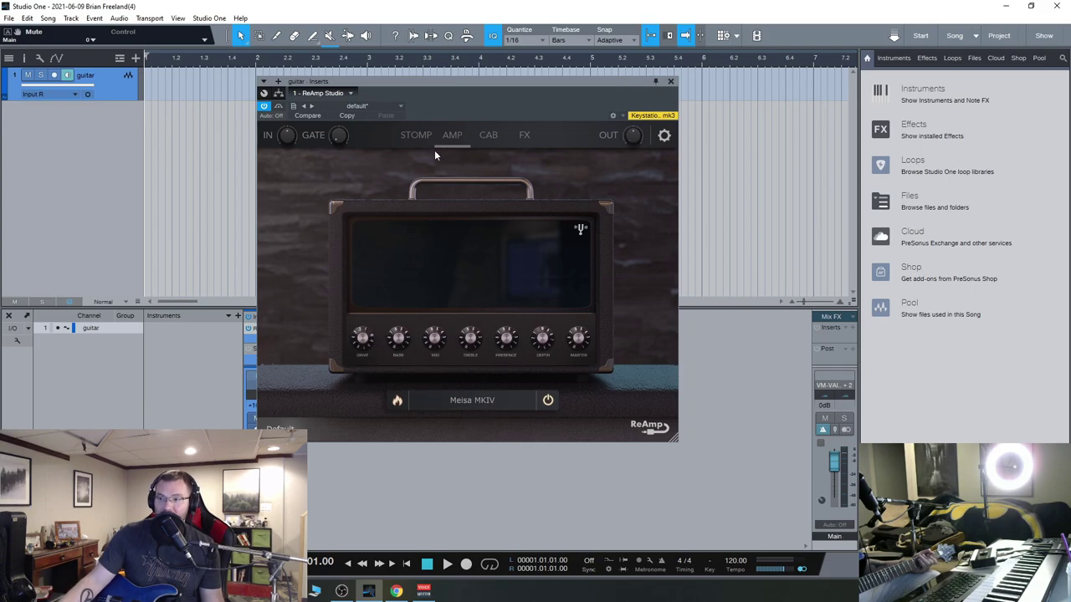
pyautogui.click(416, 136)
pyautogui.moveTo(503, 79); pyautogui.dragTo(494, 65)
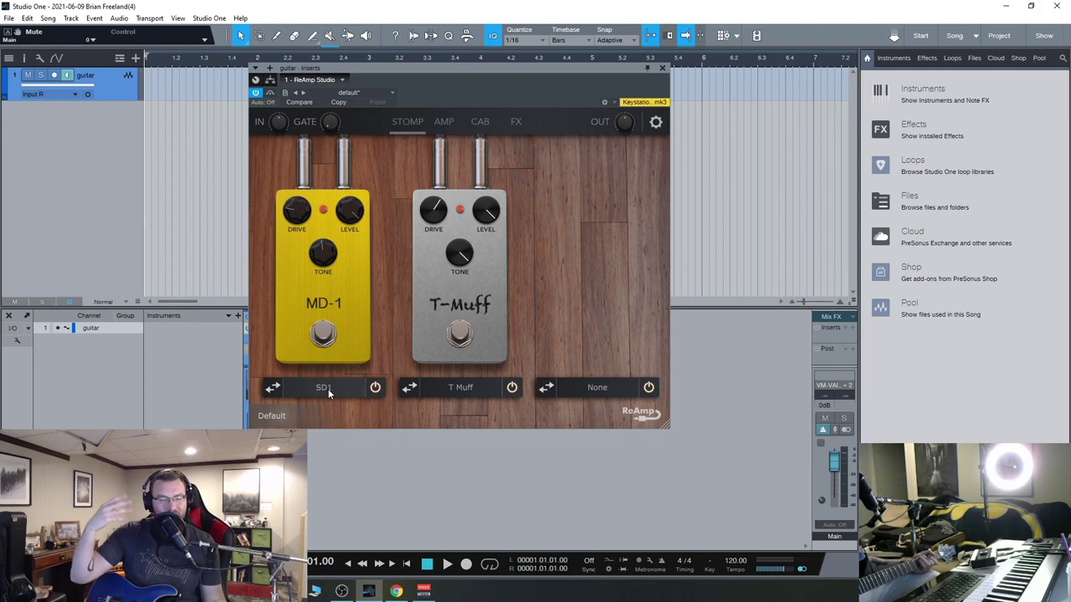
pyautogui.click(441, 121)
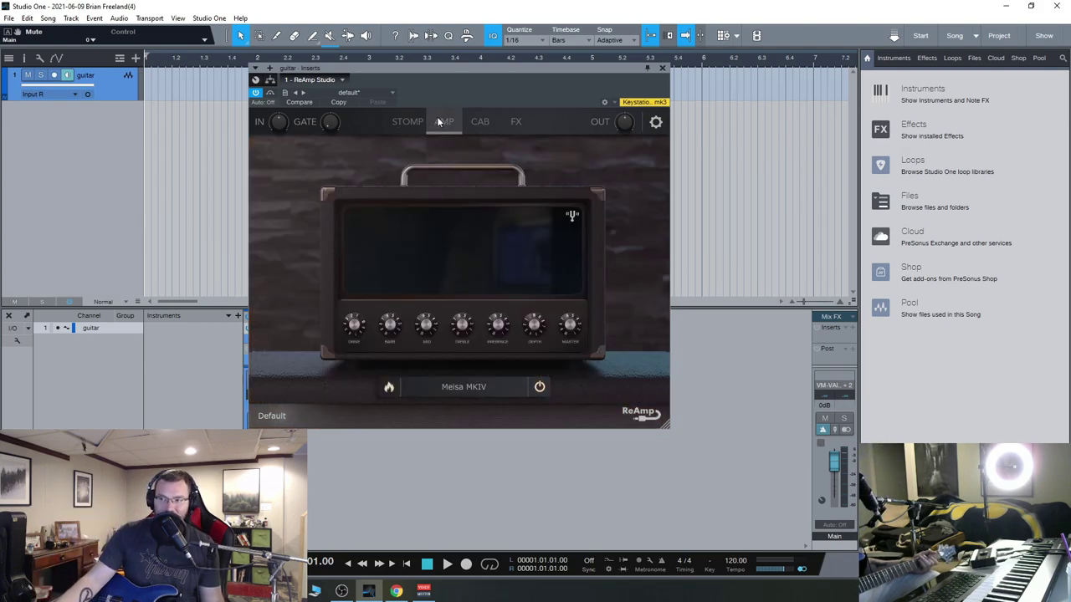
pyautogui.moveTo(491, 67); pyautogui.dragTo(462, 55)
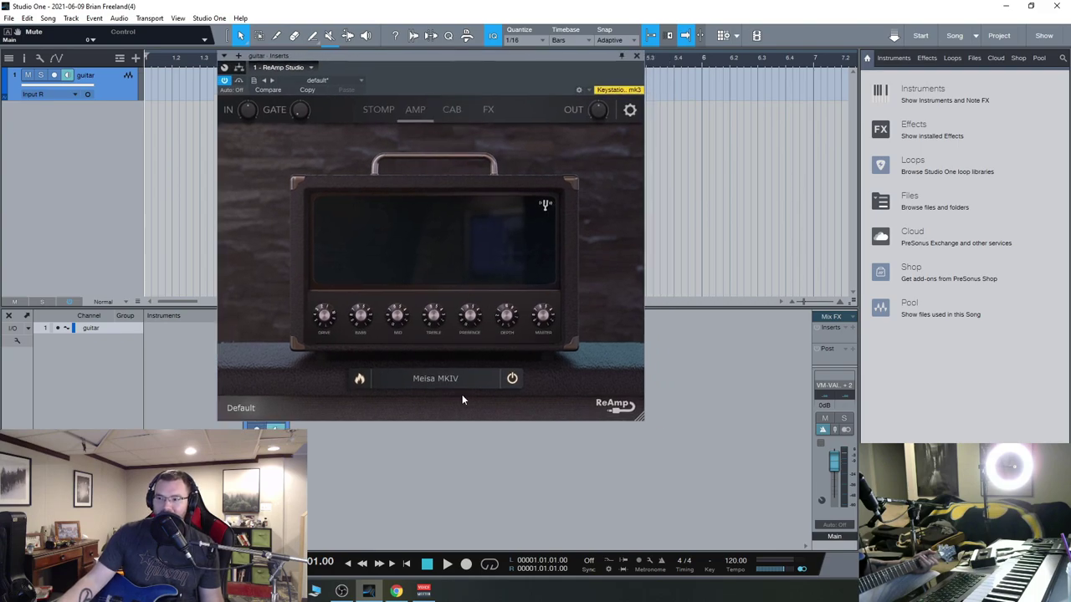
# Step: Browse the amp models in the High Gain category of the amp browser
pyautogui.click(456, 381)
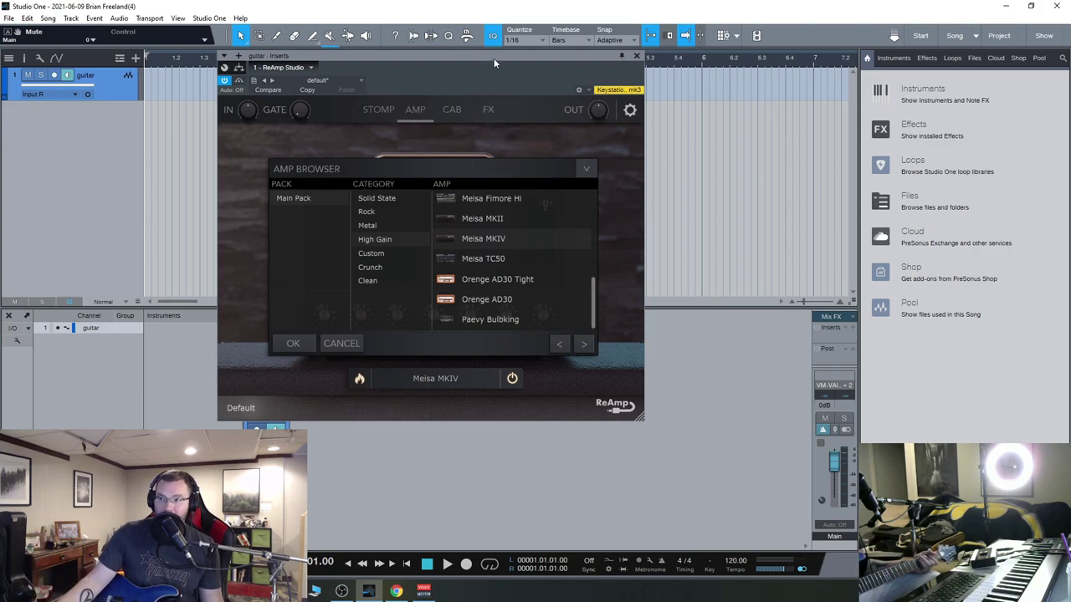
pyautogui.moveTo(493, 64); pyautogui.dragTo(513, 60)
pyautogui.scroll(10, 536, 224)
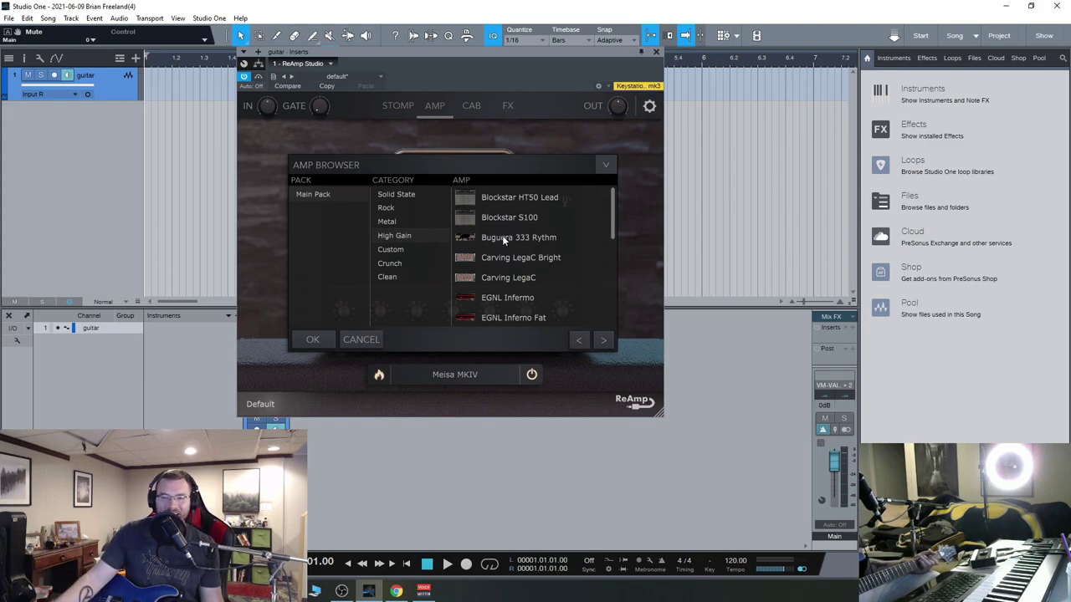
pyautogui.scroll(-1, 544, 285)
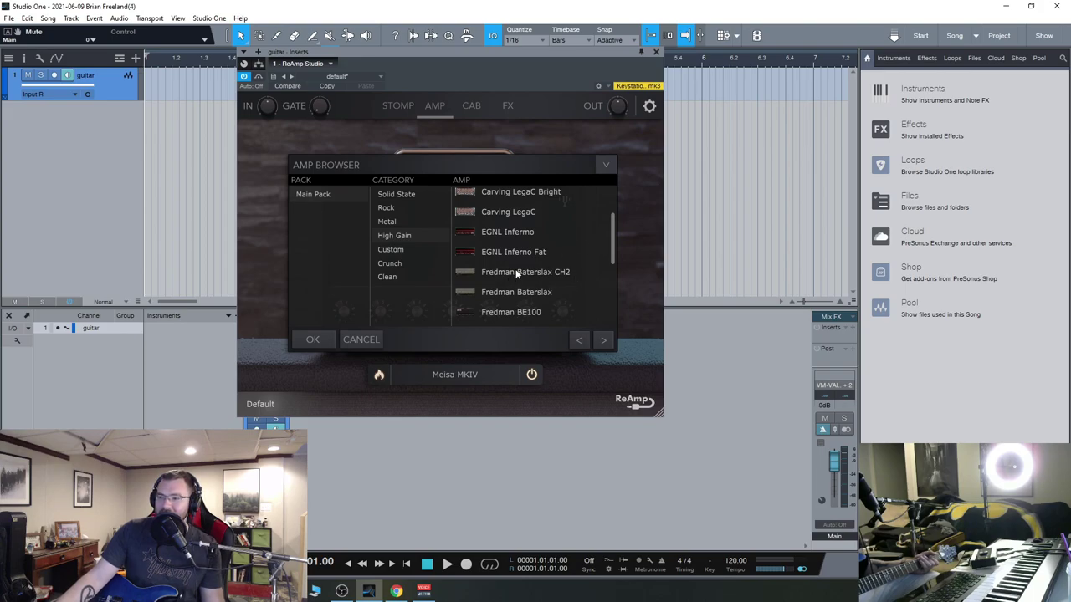
pyautogui.scroll(-3, 516, 274)
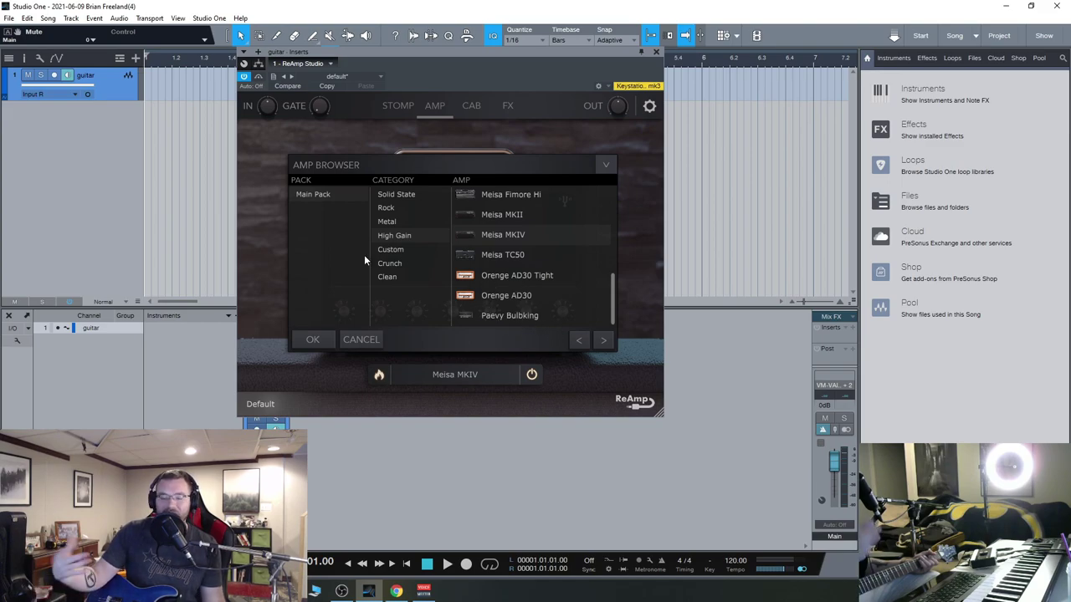
pyautogui.click(391, 249)
pyautogui.click(405, 238)
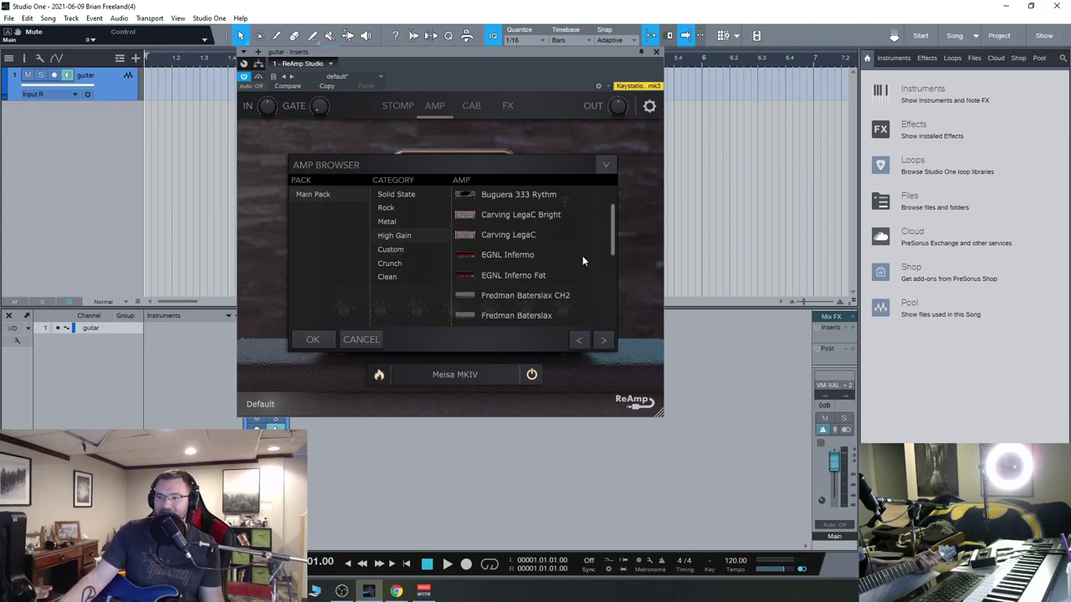
# Step: Load the Fester Deluxe Verb amp from the Clean category
pyautogui.click(390, 278)
pyautogui.scroll(-3, 554, 251)
pyautogui.scroll(5, 557, 263)
pyautogui.doubleClick(550, 318)
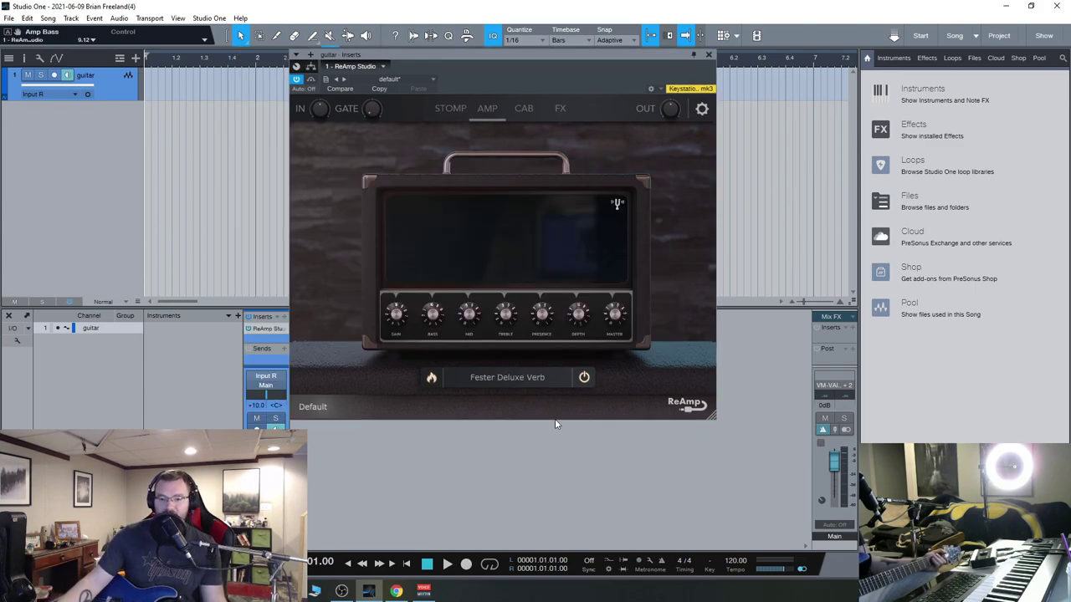
# Step: Look through the Rock category of amps and load the Marshell JMC2000
pyautogui.click(509, 383)
pyautogui.scroll(2, 538, 246)
pyautogui.click(438, 213)
pyautogui.scroll(-2, 558, 285)
pyautogui.scroll(2, 557, 285)
pyautogui.scroll(-3, 604, 282)
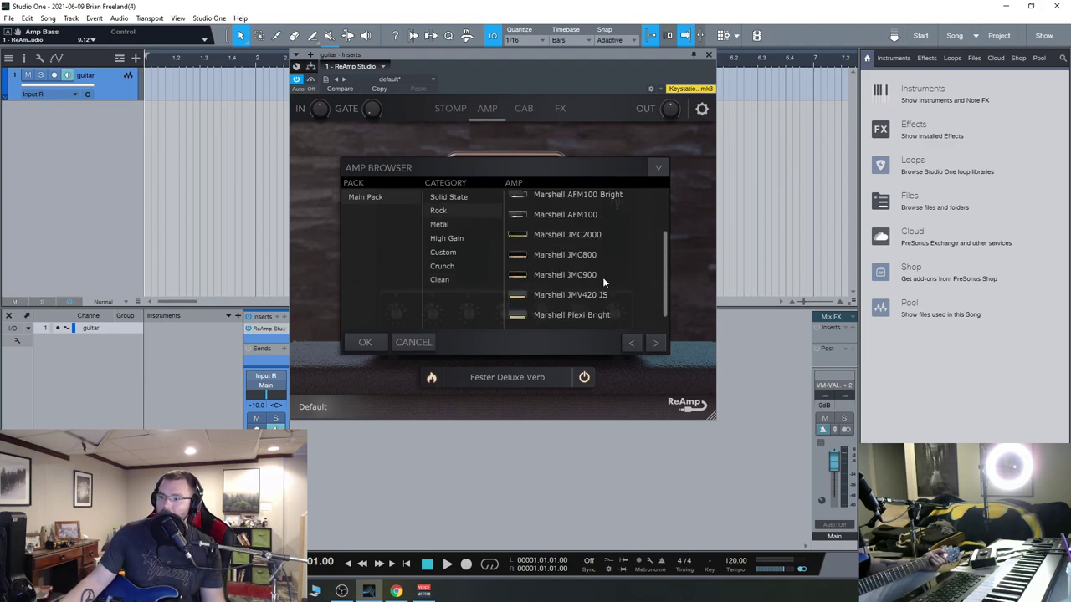
pyautogui.scroll(3, 630, 277)
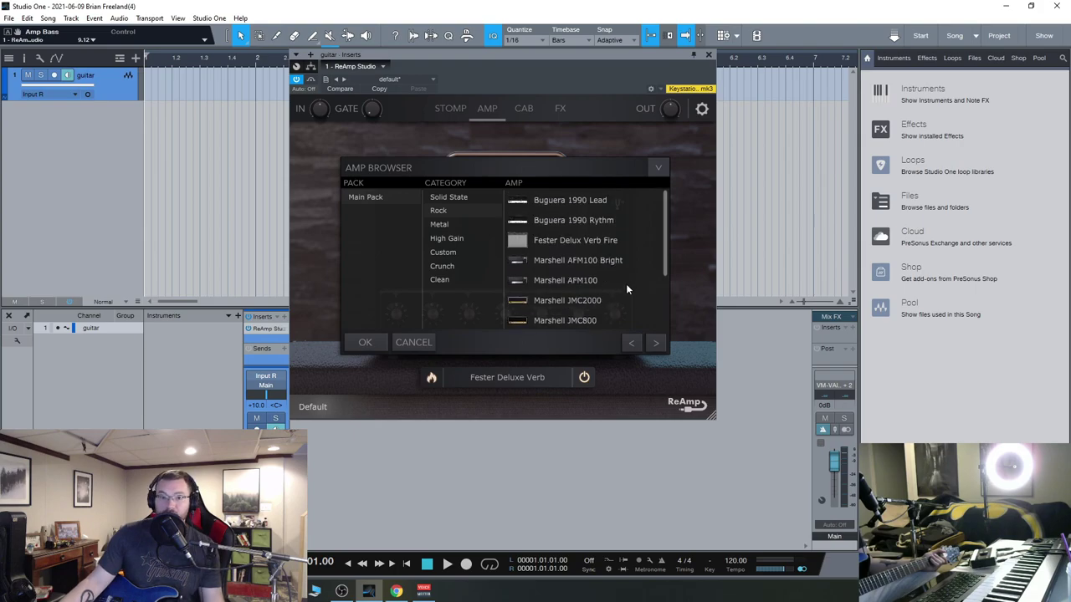
pyautogui.doubleClick(576, 299)
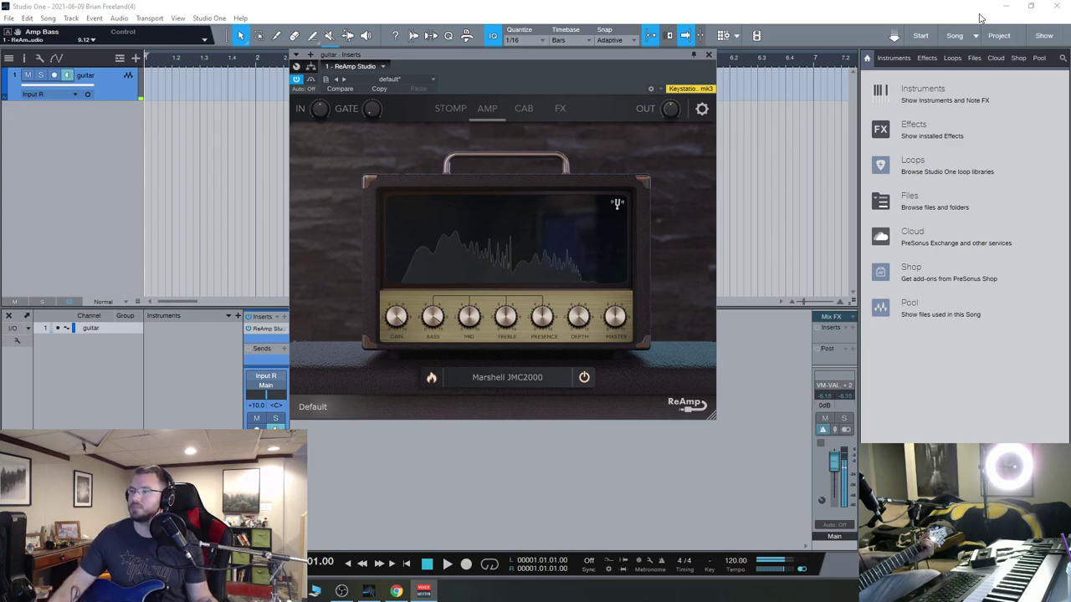
# Step: Set the Marshell JMC2000's gain to about 8.22 and switch off the T-Muff pedal
pyautogui.moveTo(398, 313)
pyautogui.moveTo(399, 313); pyautogui.dragTo(439, 330)
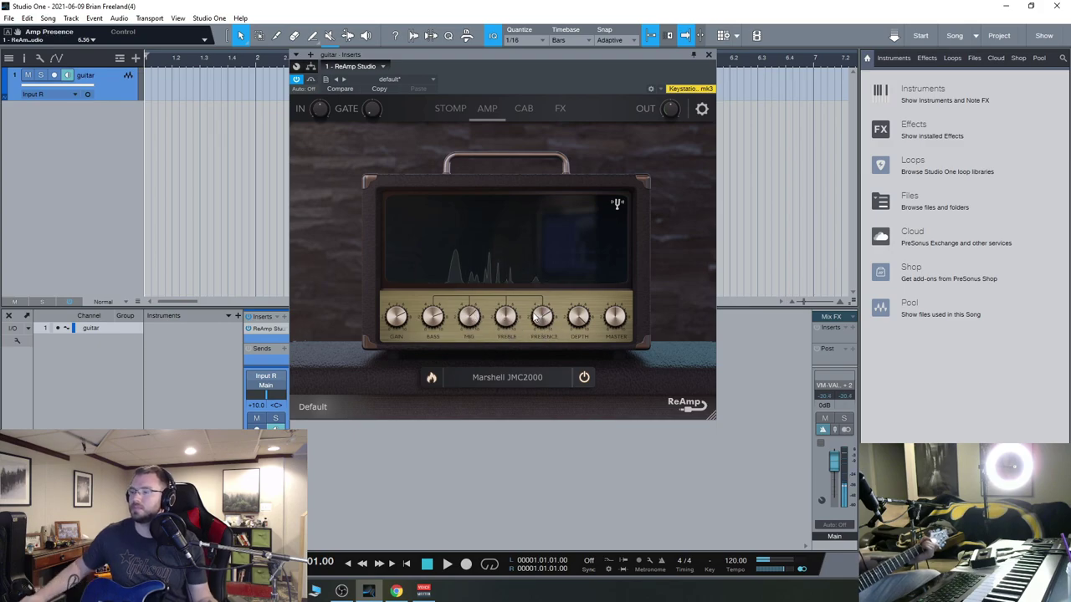
pyautogui.click(449, 109)
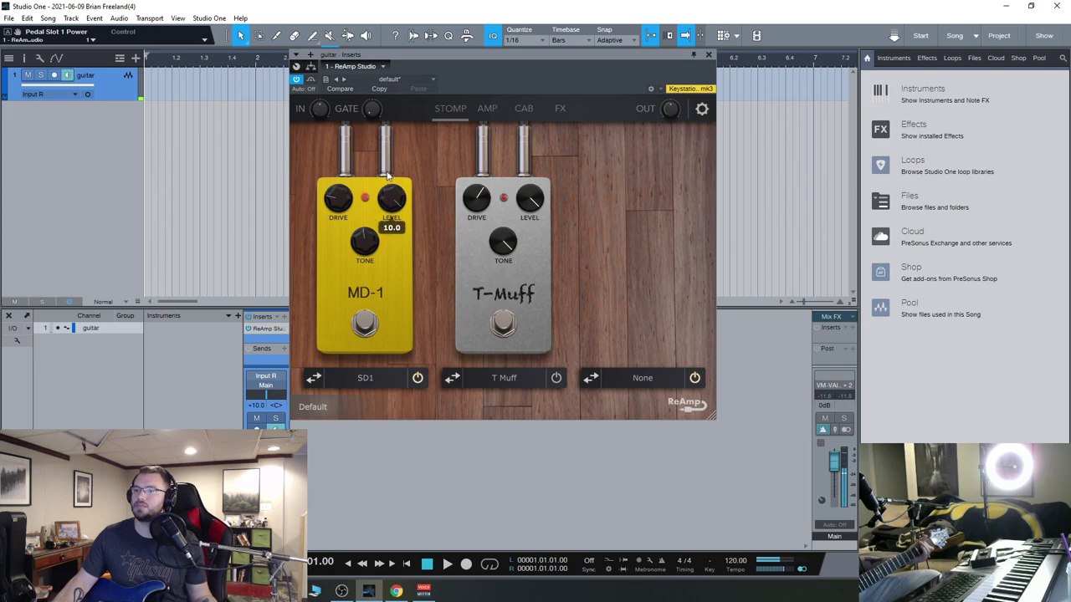
pyautogui.click(494, 110)
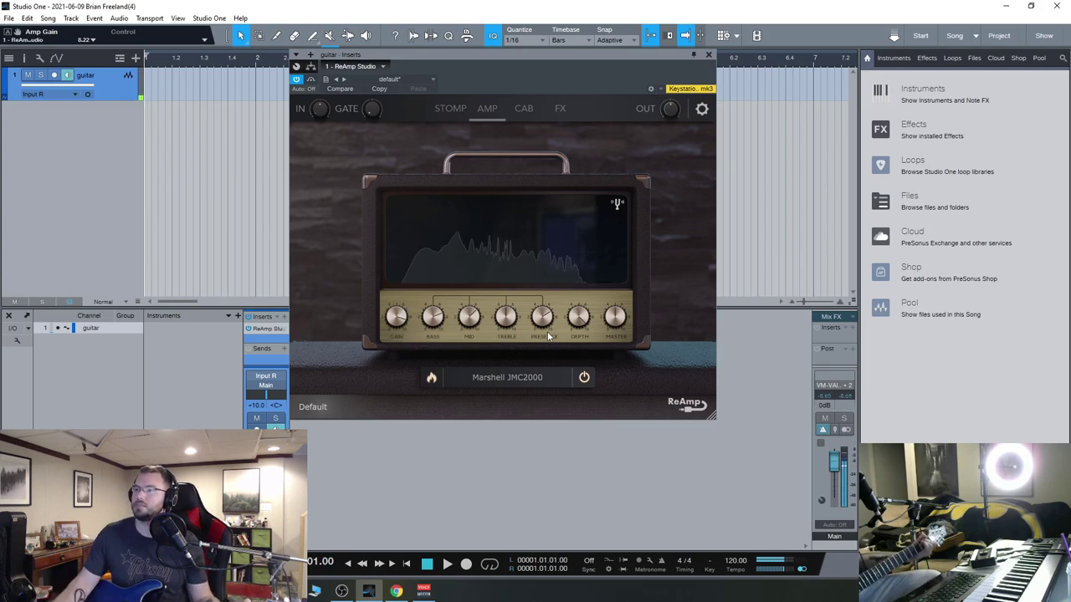
# Step: Load the Buguera 1990 Lead amp and raise its gain
pyautogui.click(527, 376)
pyautogui.doubleClick(559, 200)
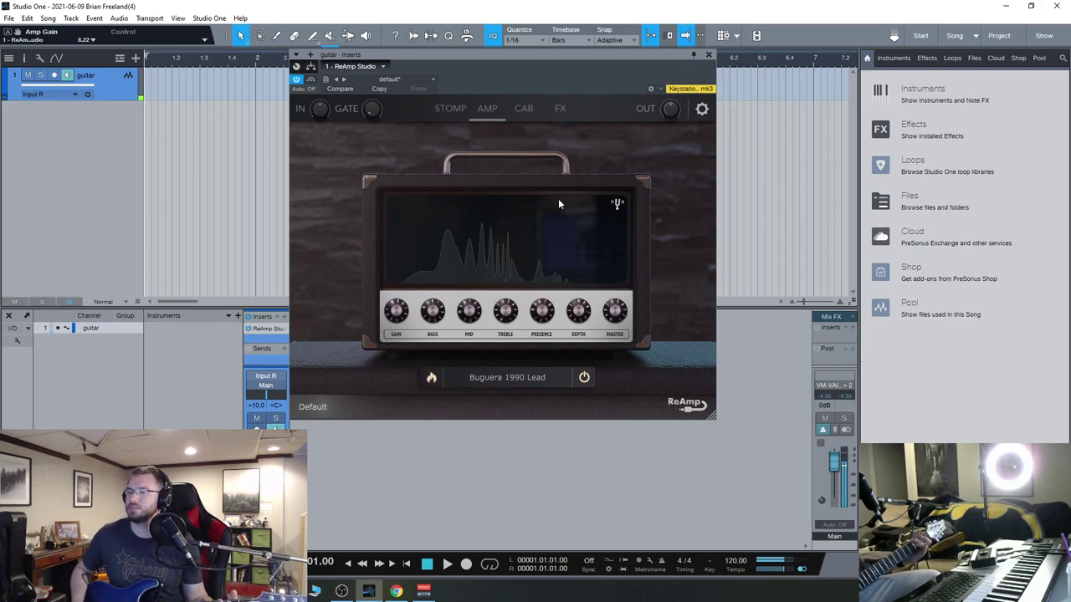
pyautogui.moveTo(396, 310); pyautogui.dragTo(405, 288)
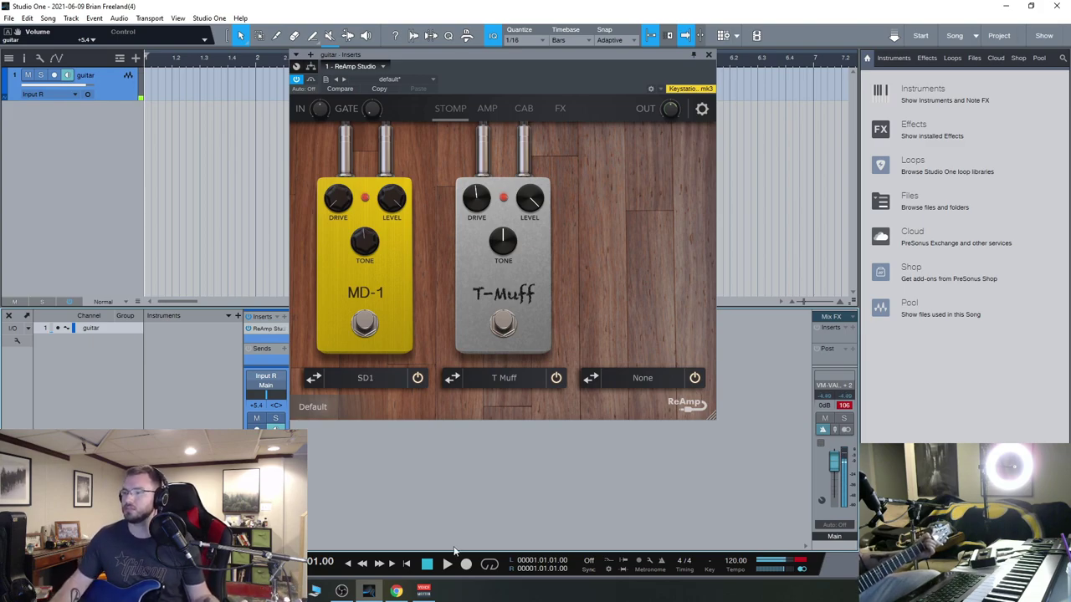
# Step: Replace the Buguera 1990 Lead with the Marshell AFM100 amp
pyautogui.click(487, 108)
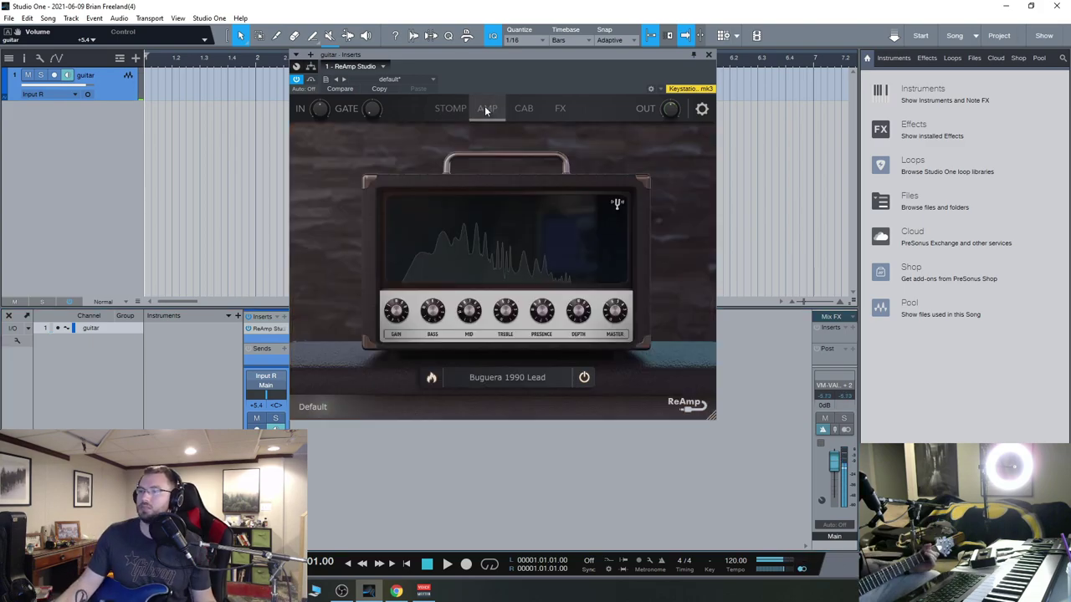
pyautogui.click(517, 377)
pyautogui.click(561, 284)
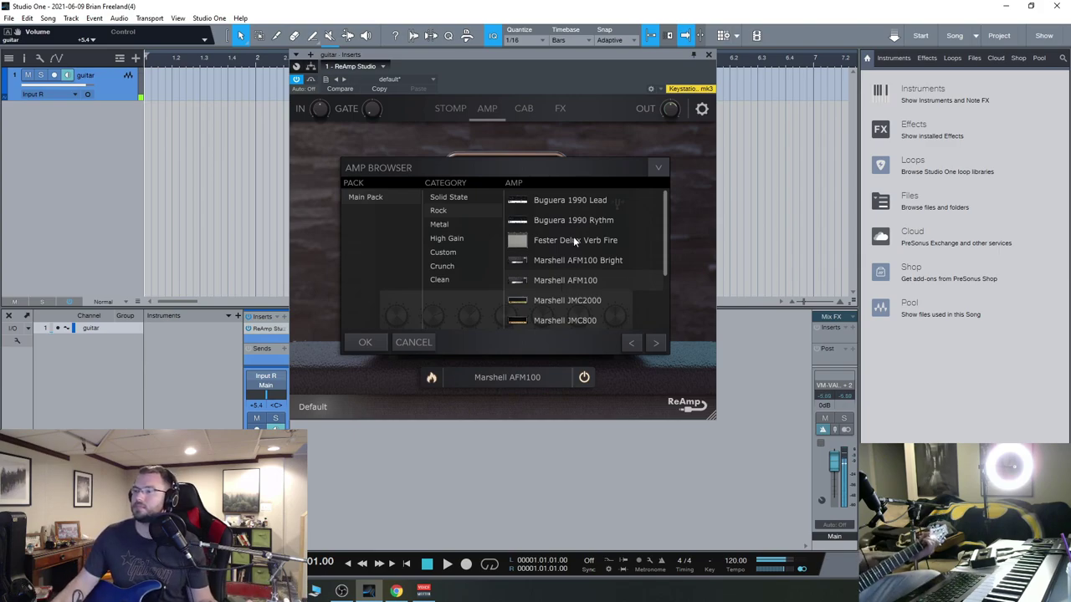
# Step: Load the Marshell JMC800 amp and switch off the T-Muff stomp pedal
pyautogui.scroll(-3, 576, 251)
pyautogui.doubleClick(572, 256)
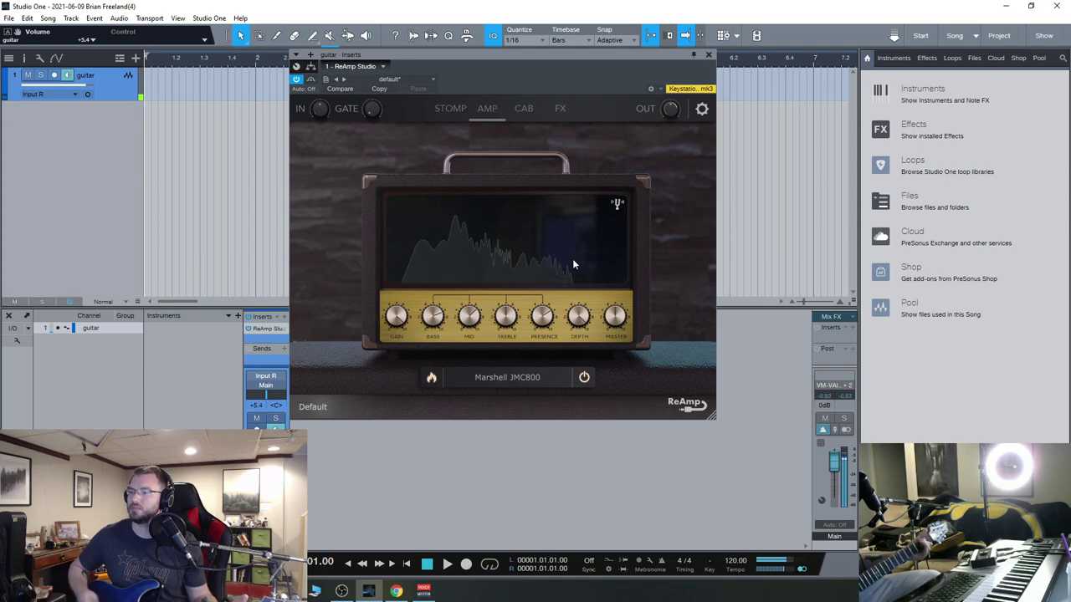
pyautogui.click(450, 108)
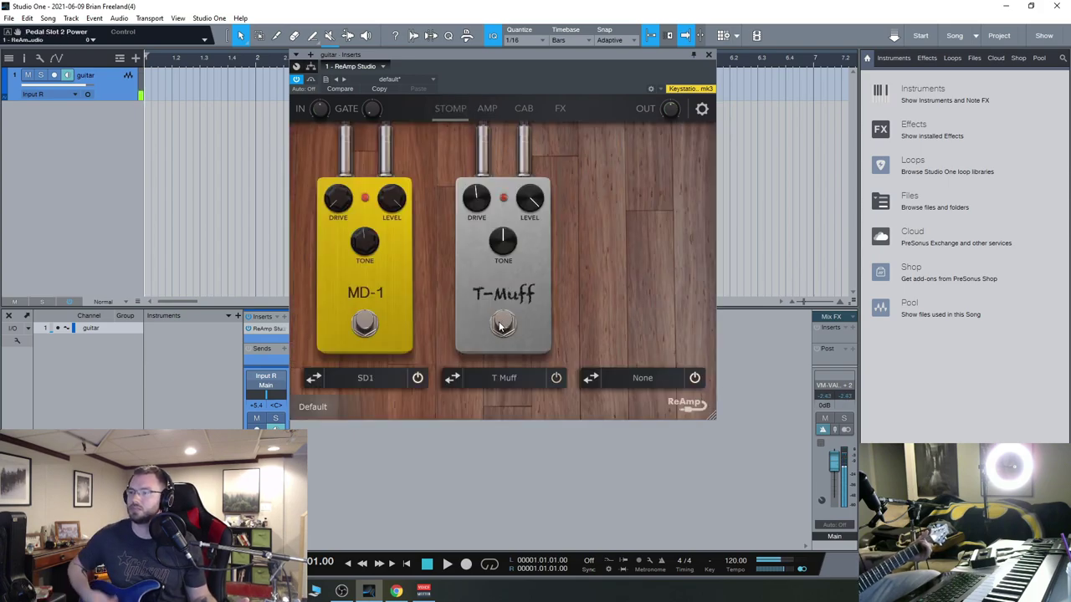
# Step: Load the Marshell AFM100 amp again and set its bass to 10
pyautogui.click(487, 108)
pyautogui.click(529, 377)
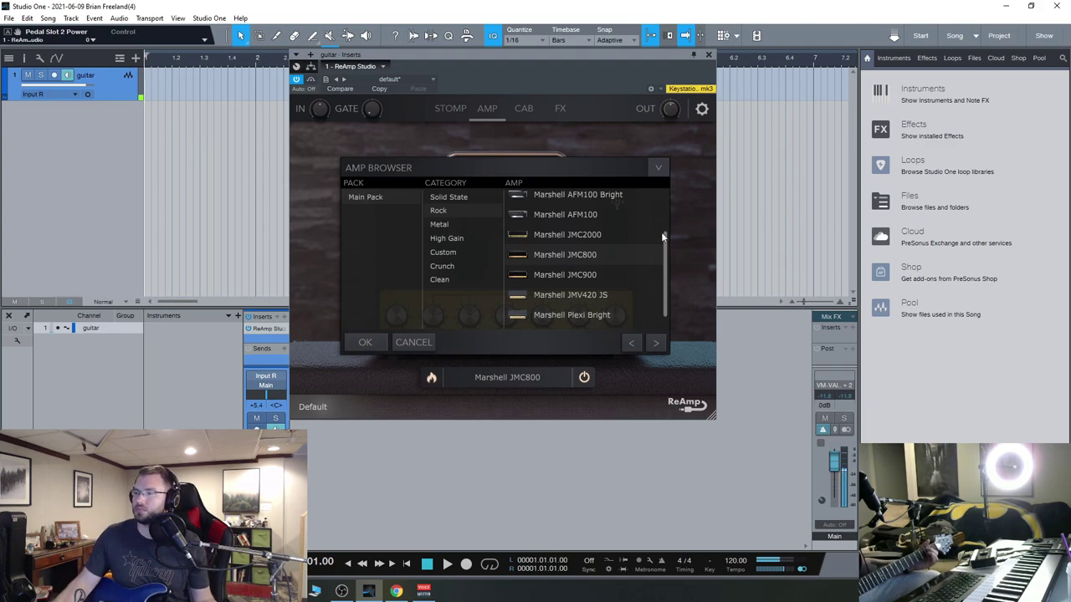
pyautogui.doubleClick(567, 215)
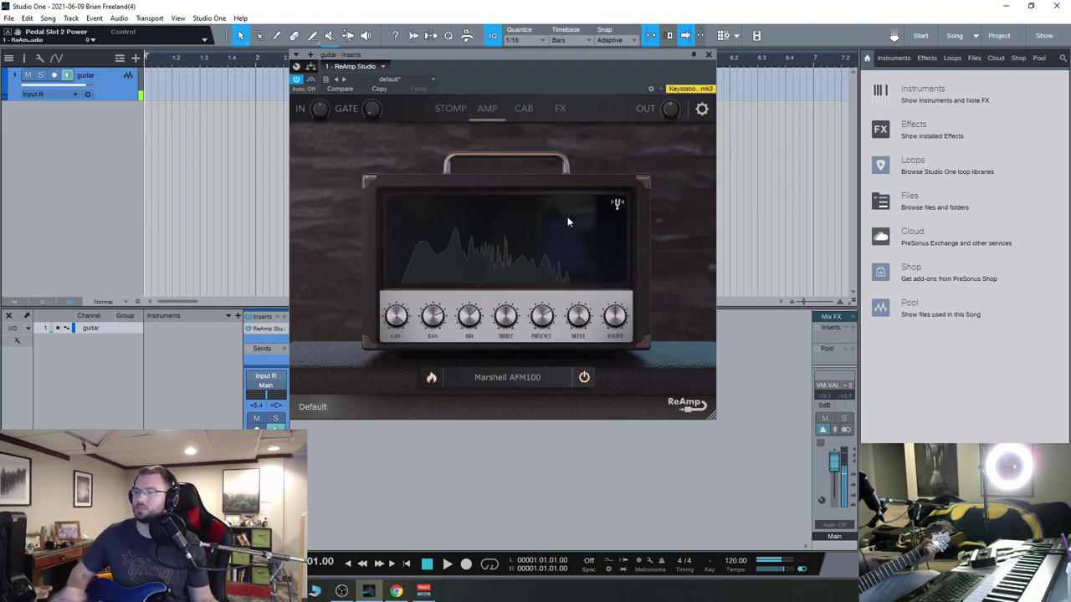
pyautogui.moveTo(434, 320); pyautogui.dragTo(440, 268)
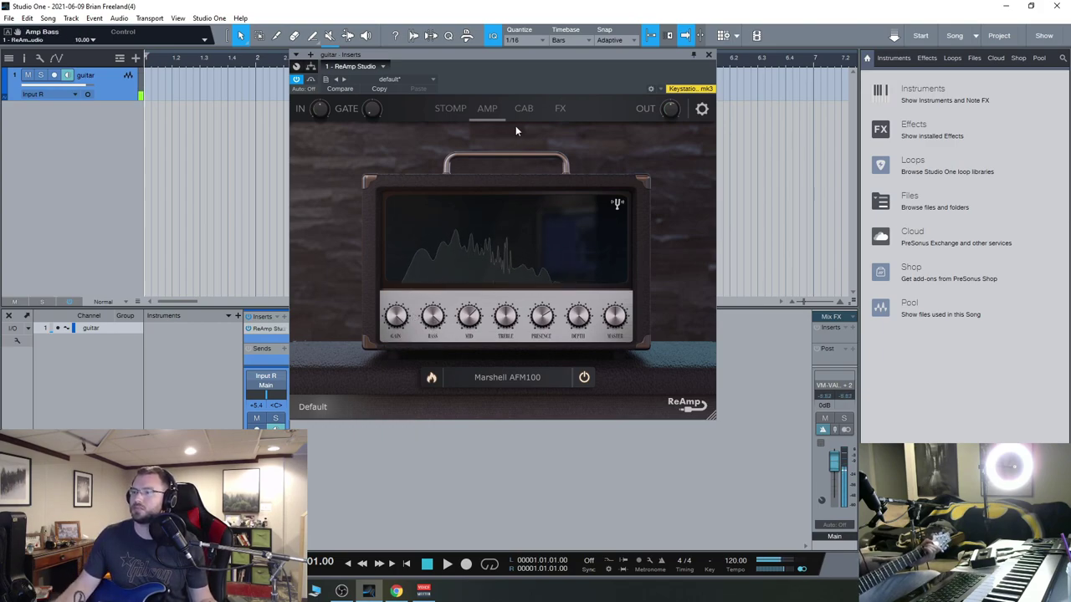
# Step: Switch off the MD-1 pedal and load the Marshell Plexi Bright amp
pyautogui.click(452, 110)
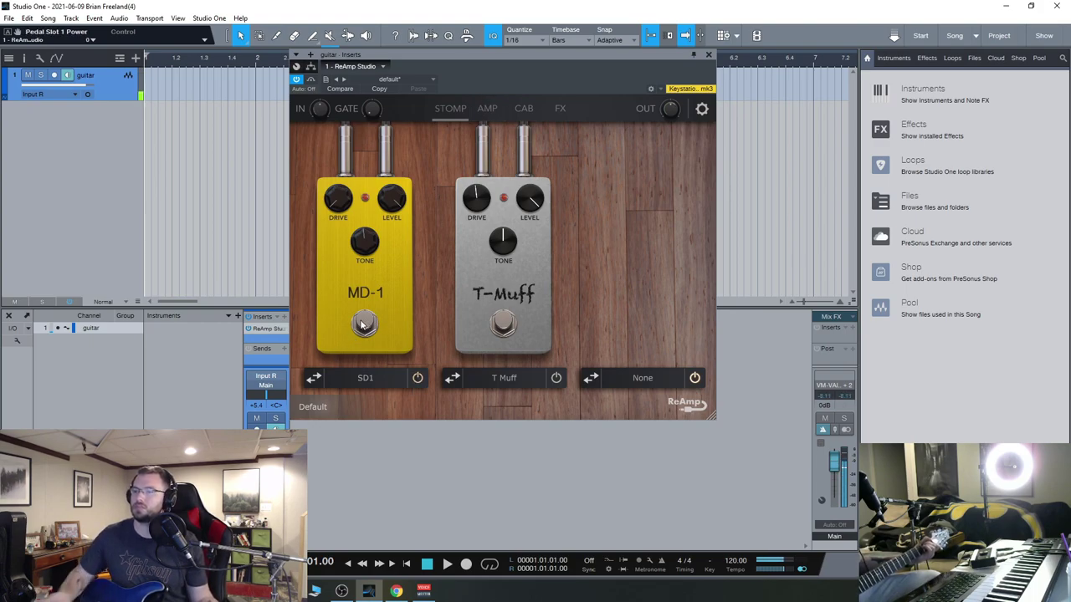
pyautogui.click(487, 108)
pyautogui.click(508, 376)
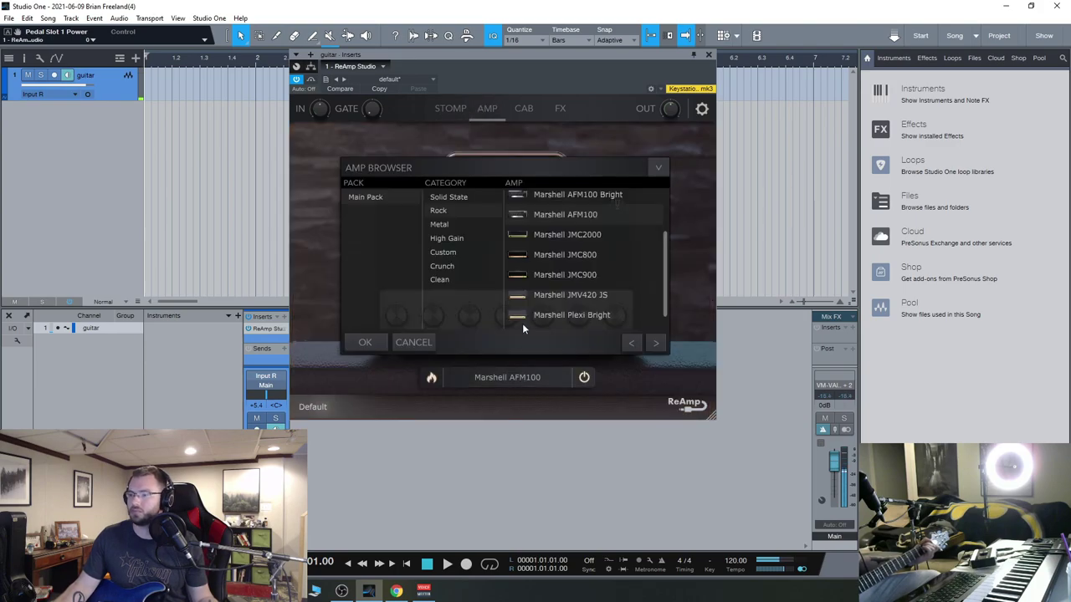
pyautogui.doubleClick(590, 298)
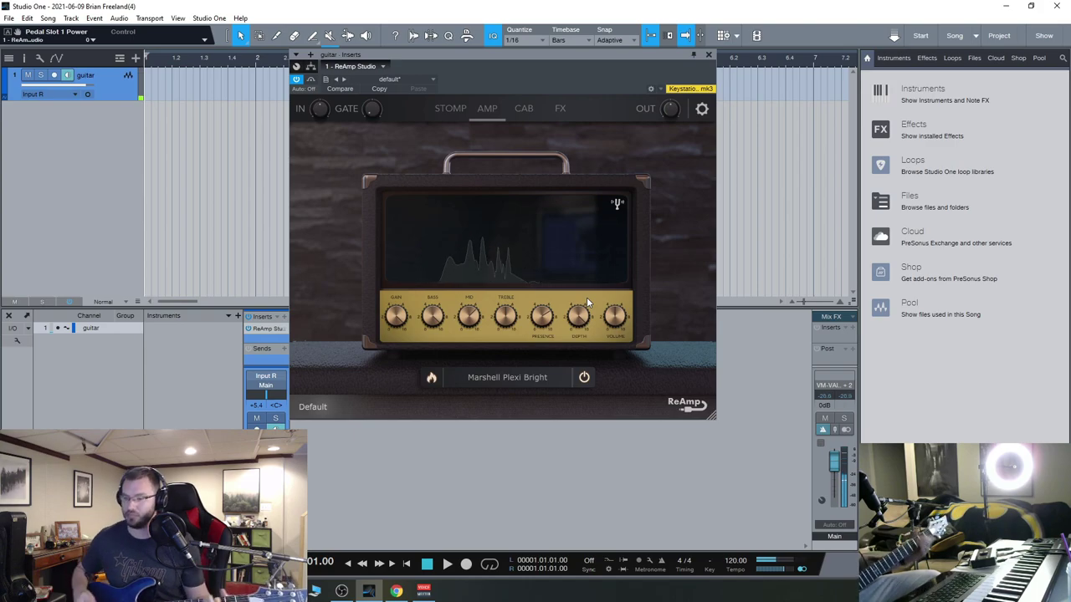
# Step: Load the Orenge AD30 Tight amp from the High Gain category
pyautogui.click(503, 376)
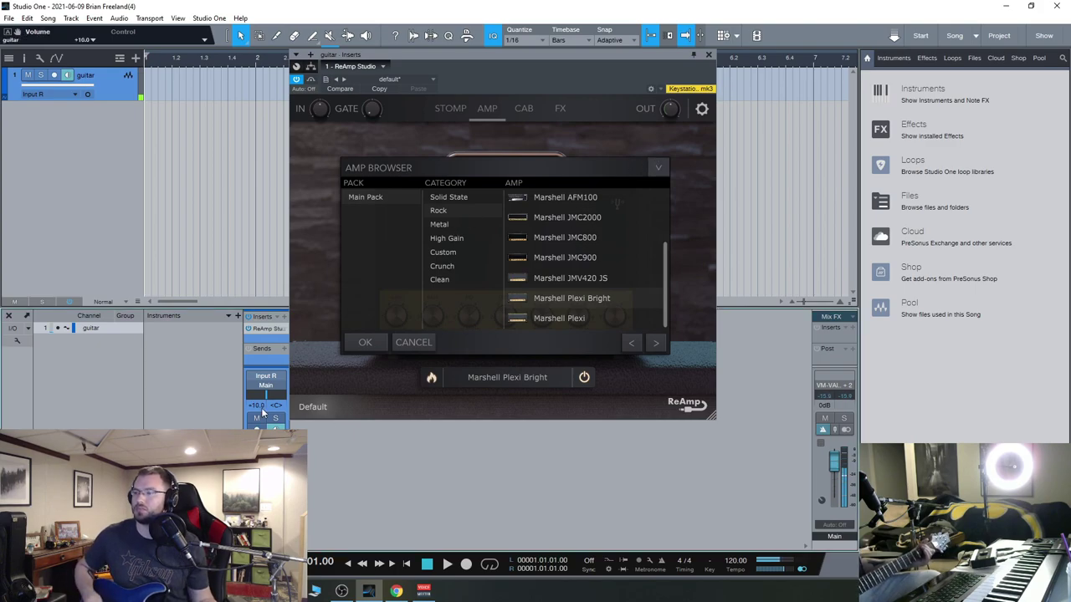
pyautogui.click(466, 239)
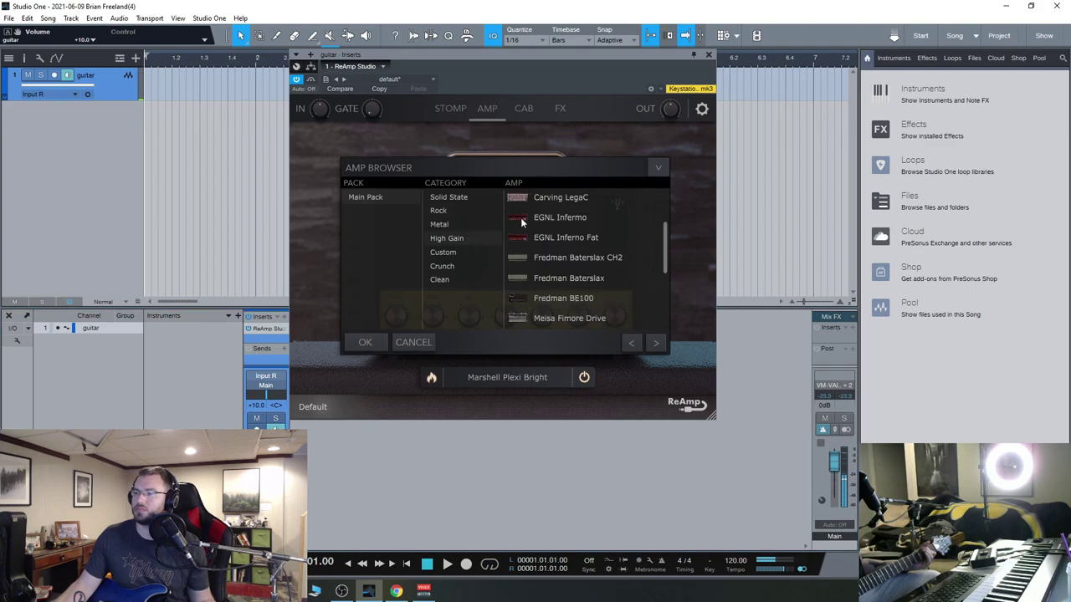
pyautogui.scroll(-3, 549, 283)
pyautogui.doubleClick(560, 283)
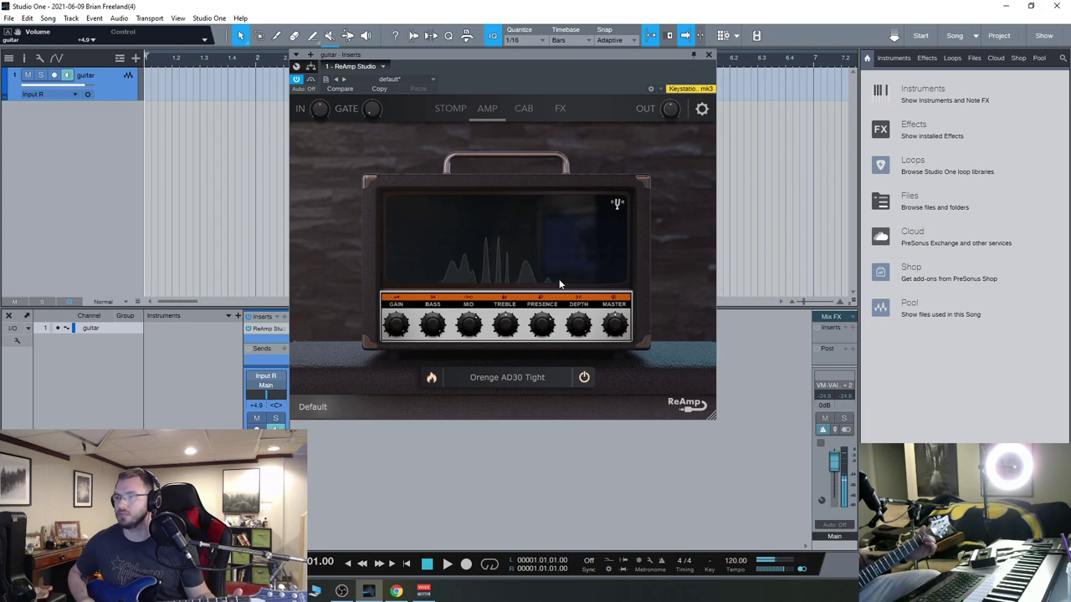
# Step: Switch on the MD-1 pedal and load the Orenge AD30 amp in place of the Tight version
pyautogui.click(451, 110)
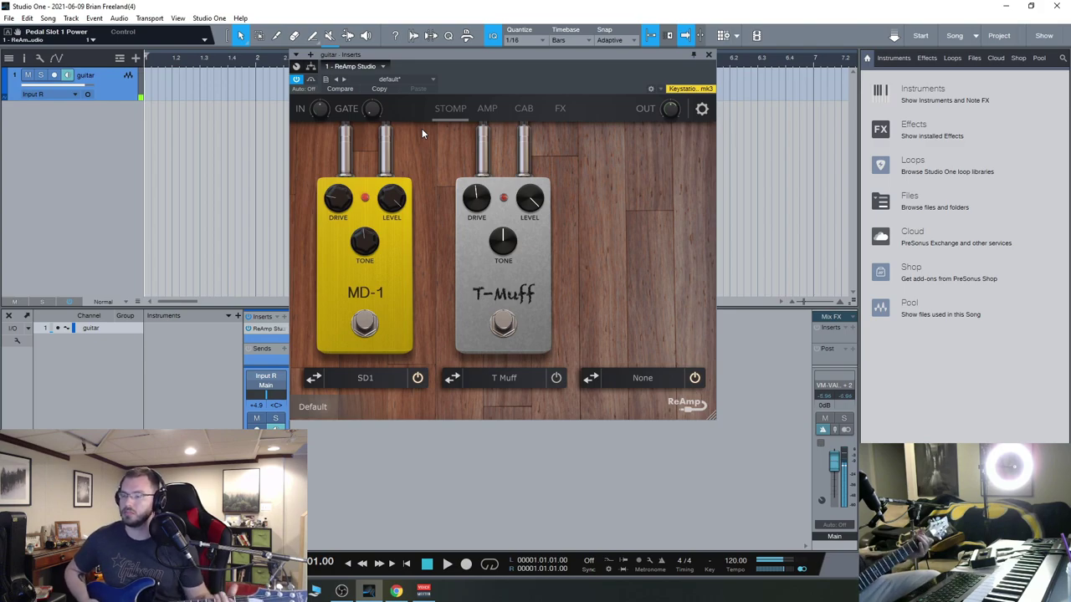
pyautogui.click(478, 114)
pyautogui.click(518, 381)
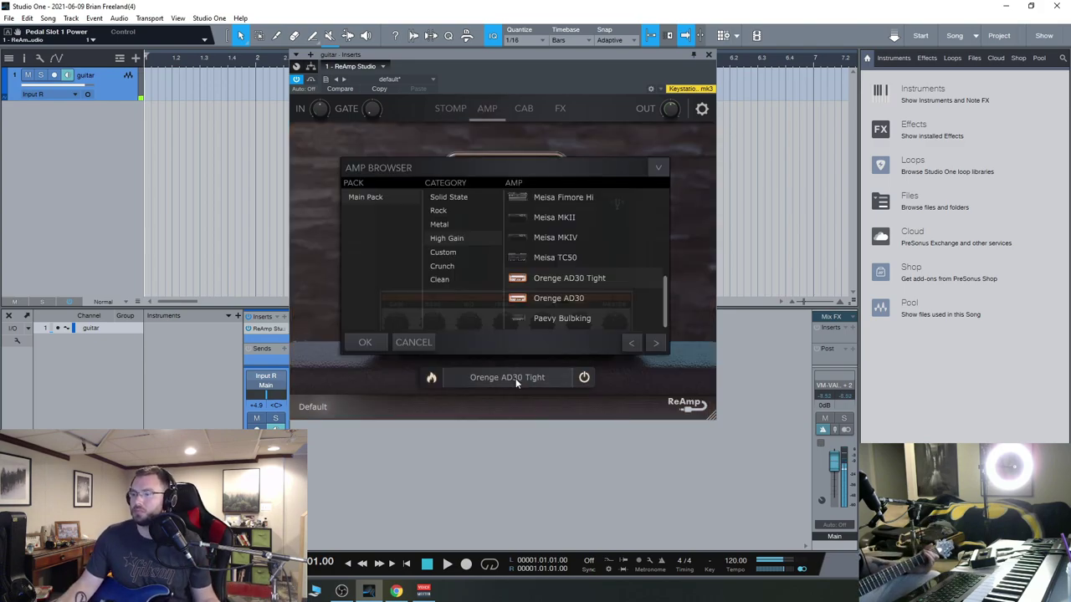
pyautogui.click(562, 299)
pyautogui.click(562, 299)
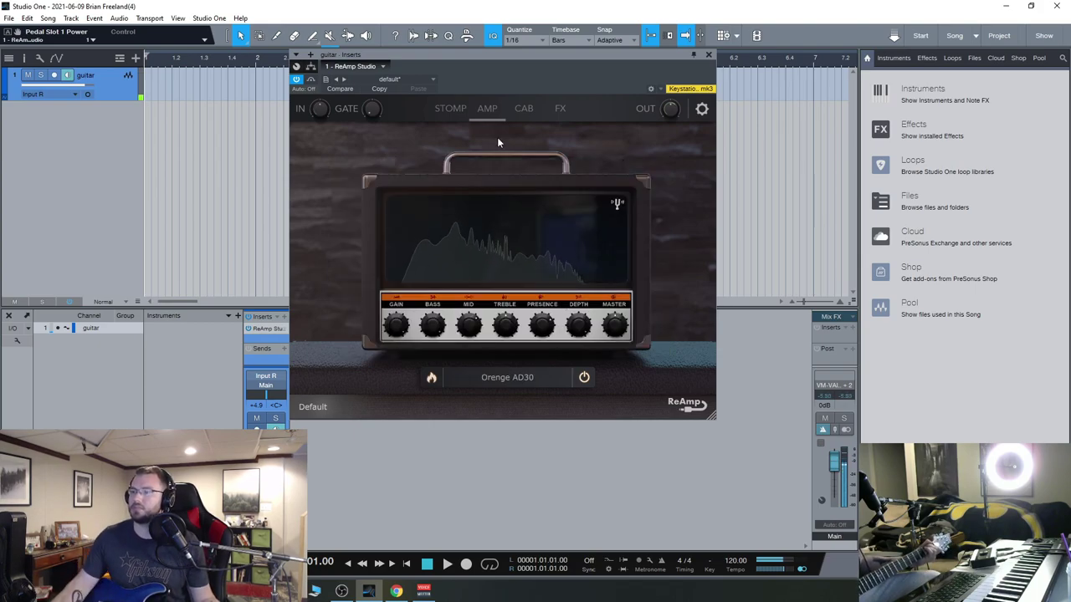
# Step: Switch from the MD-1 to the T-Muff pedal, raising the T-Muff's drive and lowering its level
pyautogui.click(450, 109)
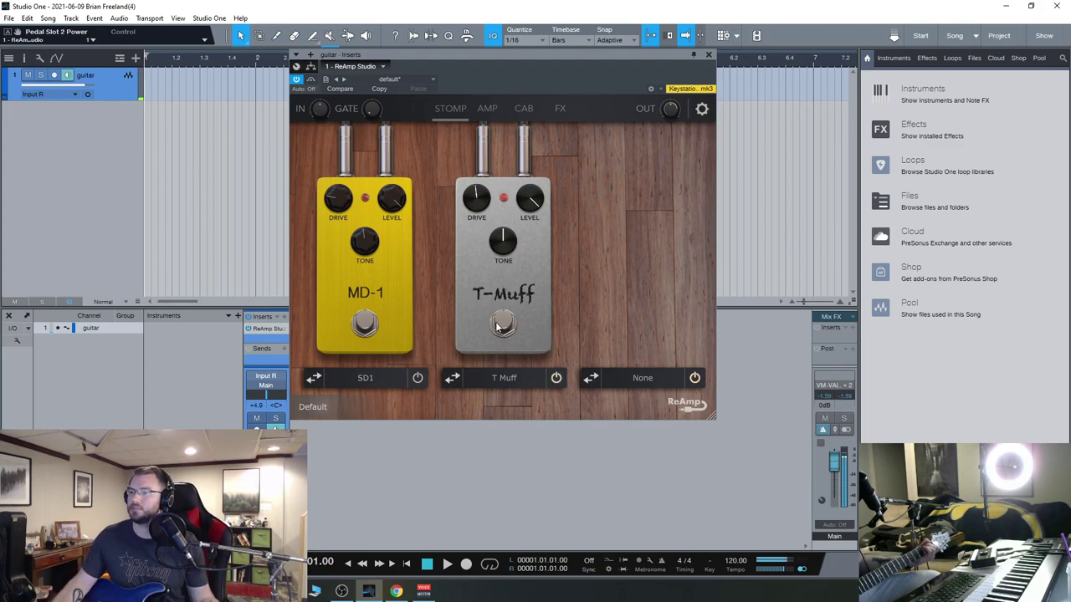
pyautogui.scroll(5, 530, 222)
pyautogui.moveTo(529, 238); pyautogui.dragTo(531, 249)
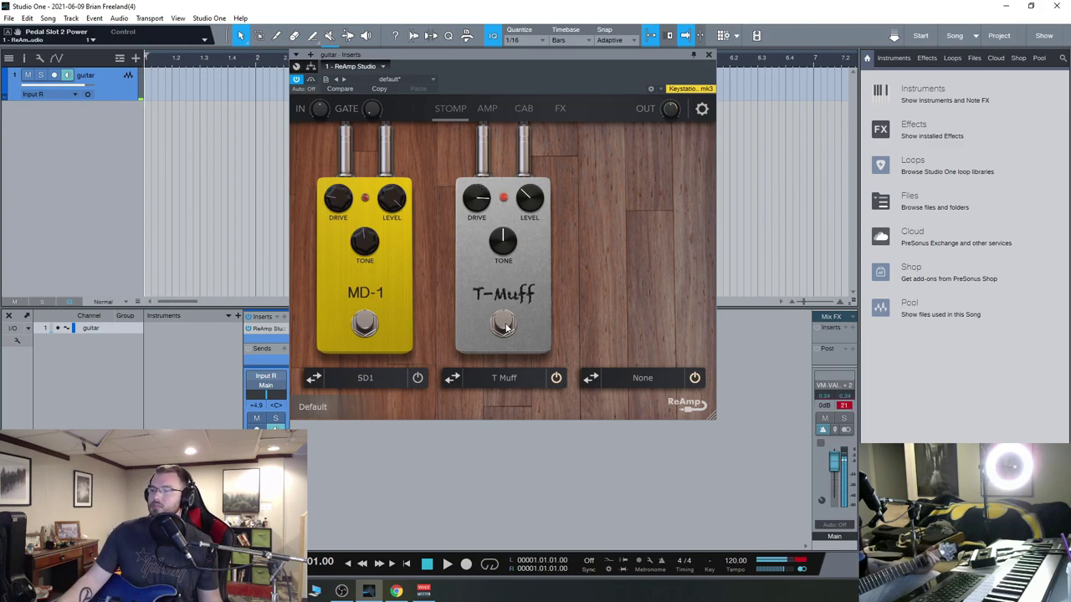
# Step: Set the Blockstar HT50 Lead Voice amp's mid to 10 and return to the stomp pedals
pyautogui.click(490, 112)
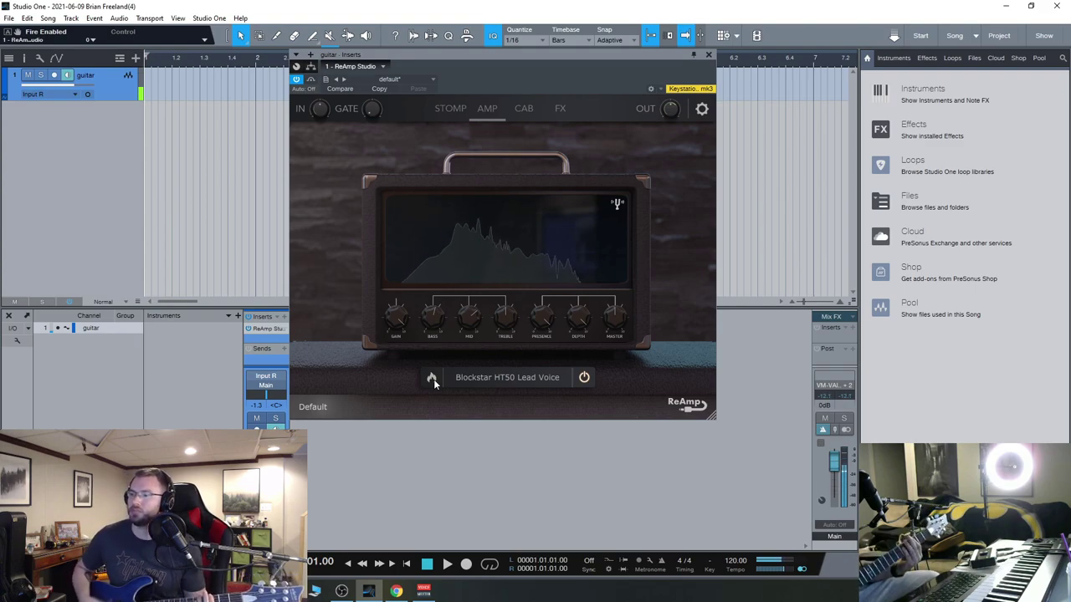
pyautogui.moveTo(461, 328)
pyautogui.moveTo(461, 328); pyautogui.dragTo(478, 304)
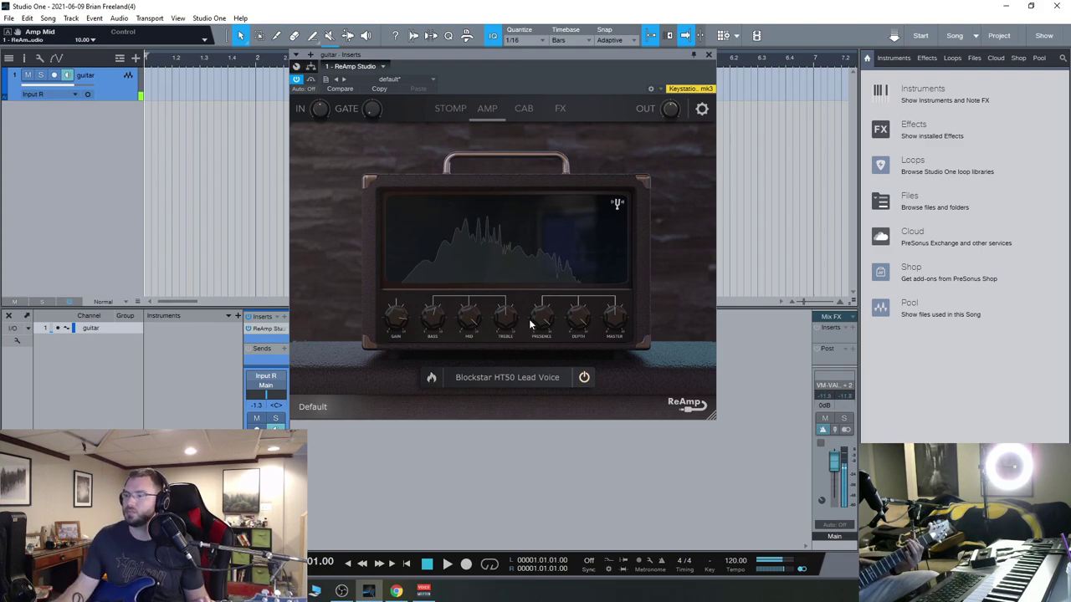
pyautogui.click(450, 108)
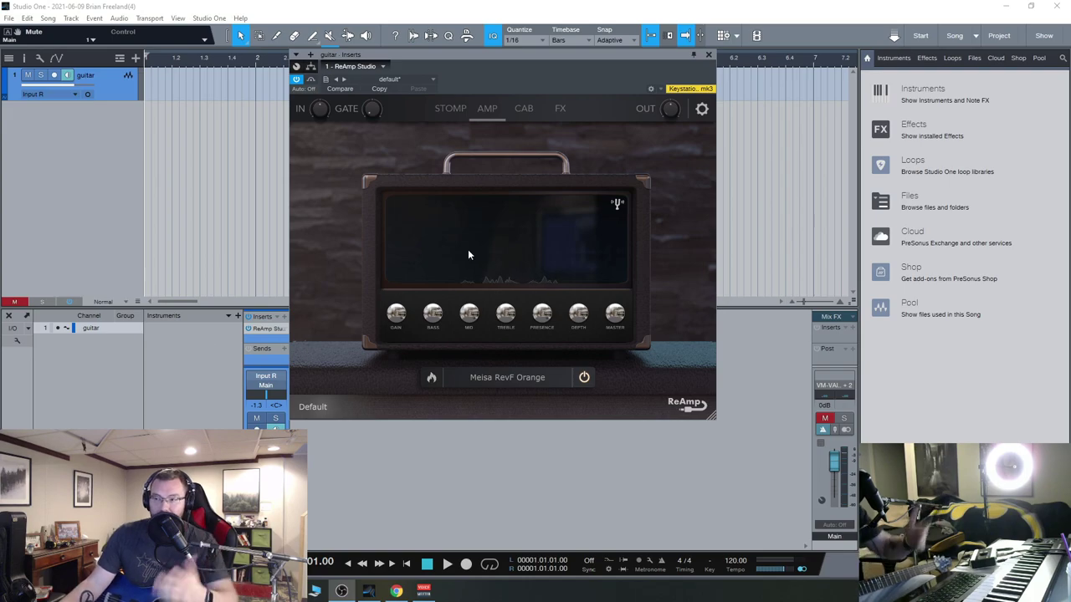
# Step: Look through the High Gain, OverDrive, Fuzz, Distortion and Boosts categories in the first stomp slot's pedal browser
pyautogui.moveTo(546, 57); pyautogui.dragTo(530, 67)
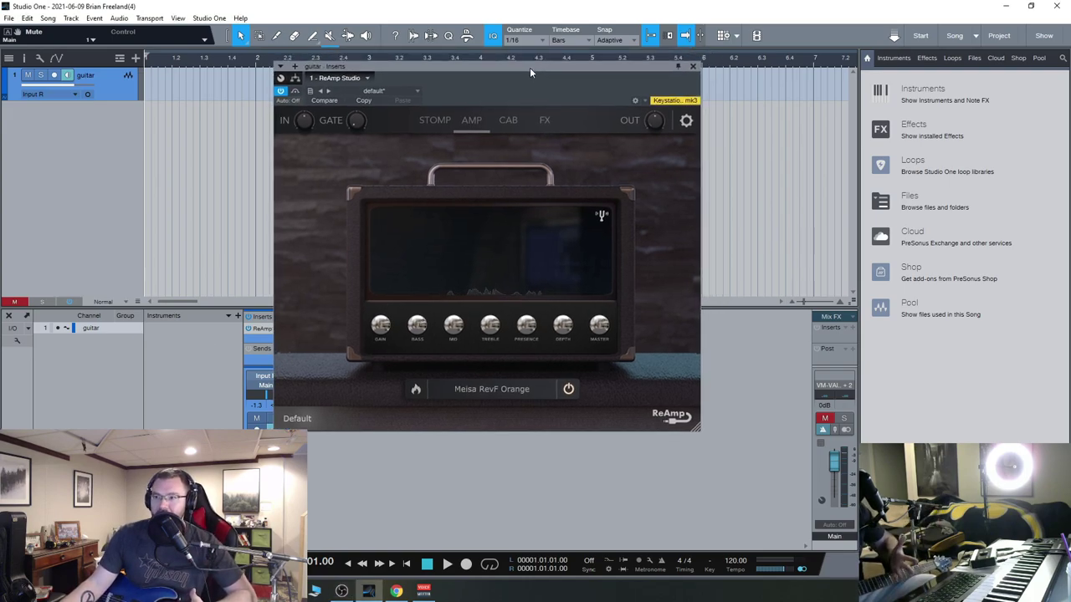
pyautogui.click(448, 121)
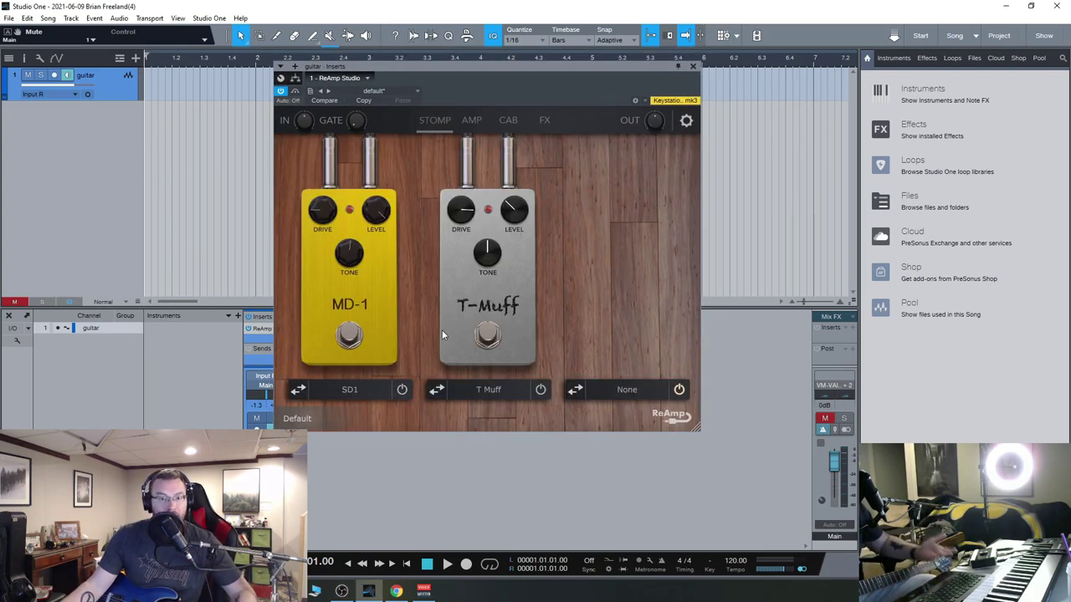
pyautogui.click(349, 389)
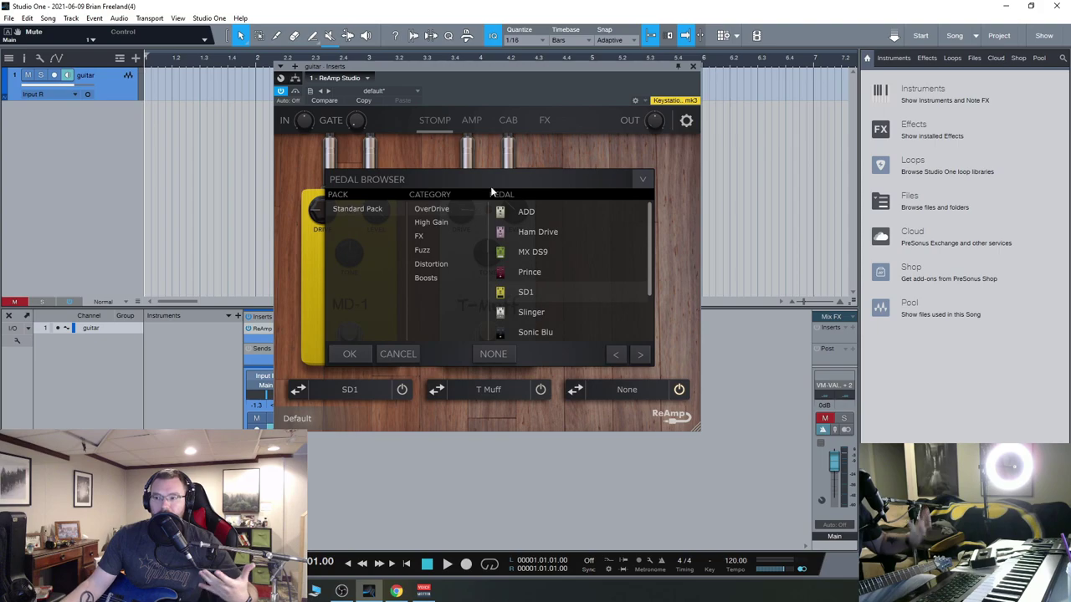
pyautogui.click(448, 221)
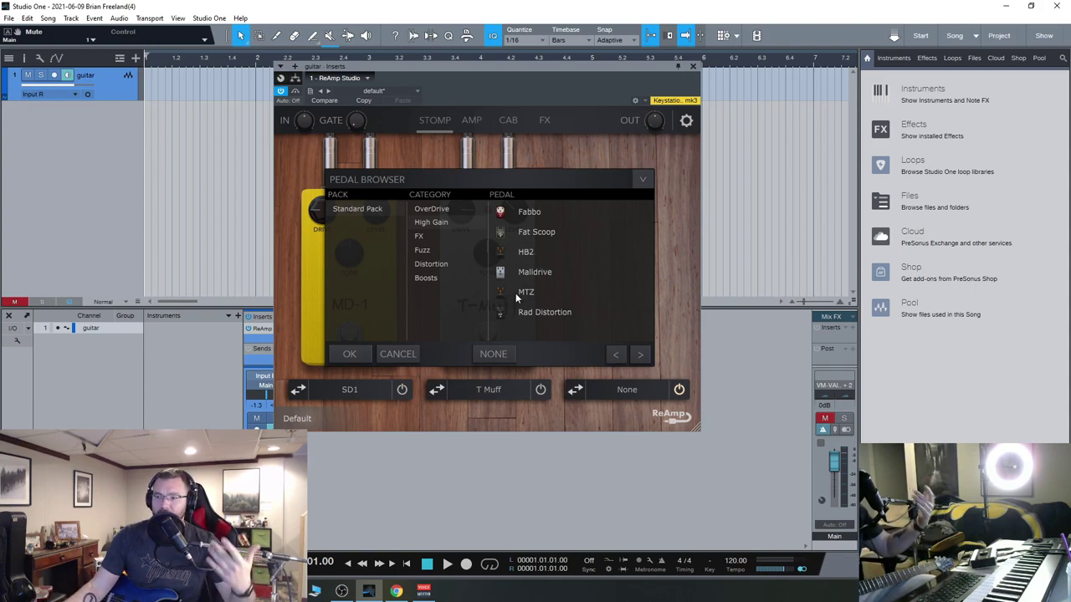
pyautogui.click(448, 211)
pyautogui.scroll(-3, 595, 261)
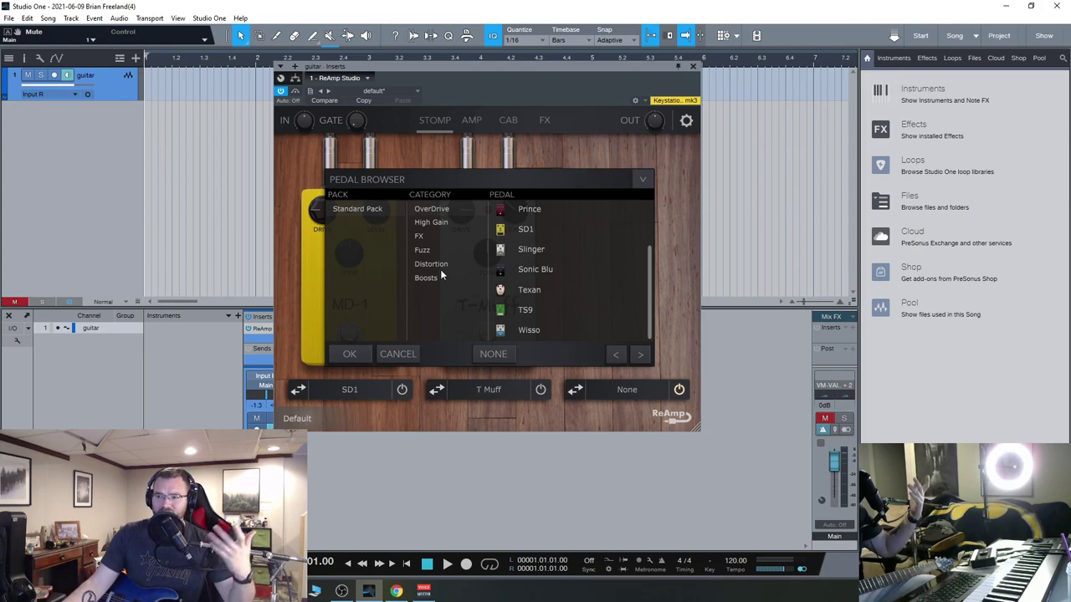
pyautogui.click(425, 251)
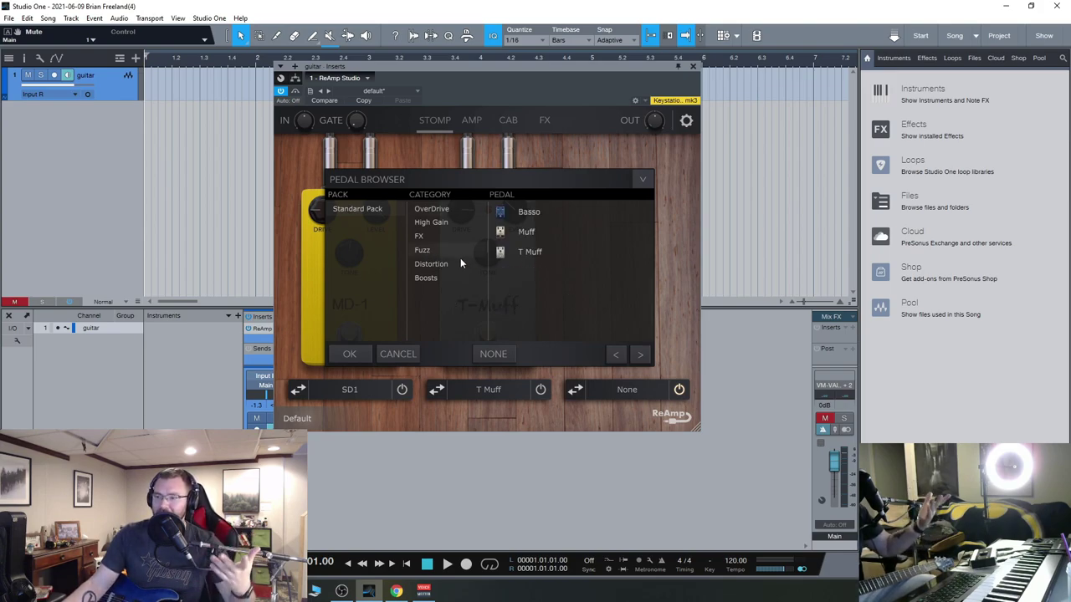
pyautogui.click(434, 266)
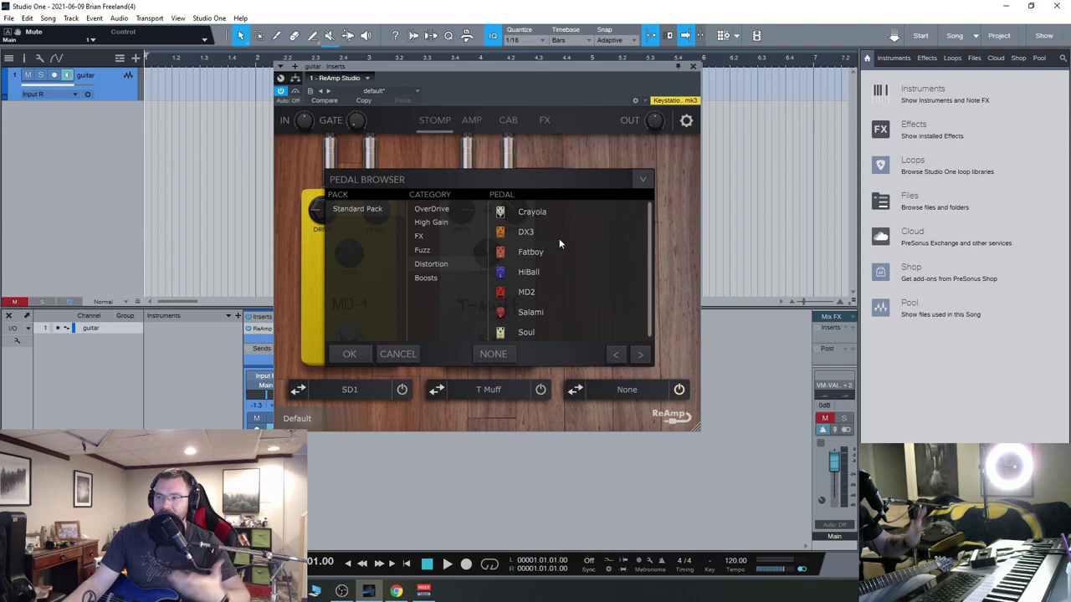
pyautogui.scroll(-1, 568, 249)
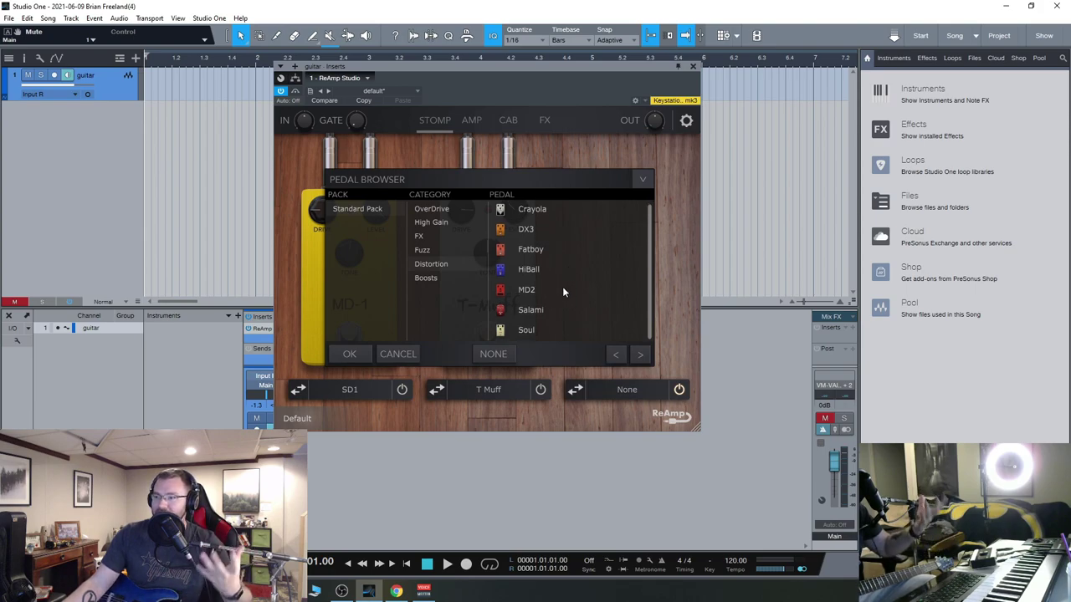
pyautogui.scroll(1, 534, 246)
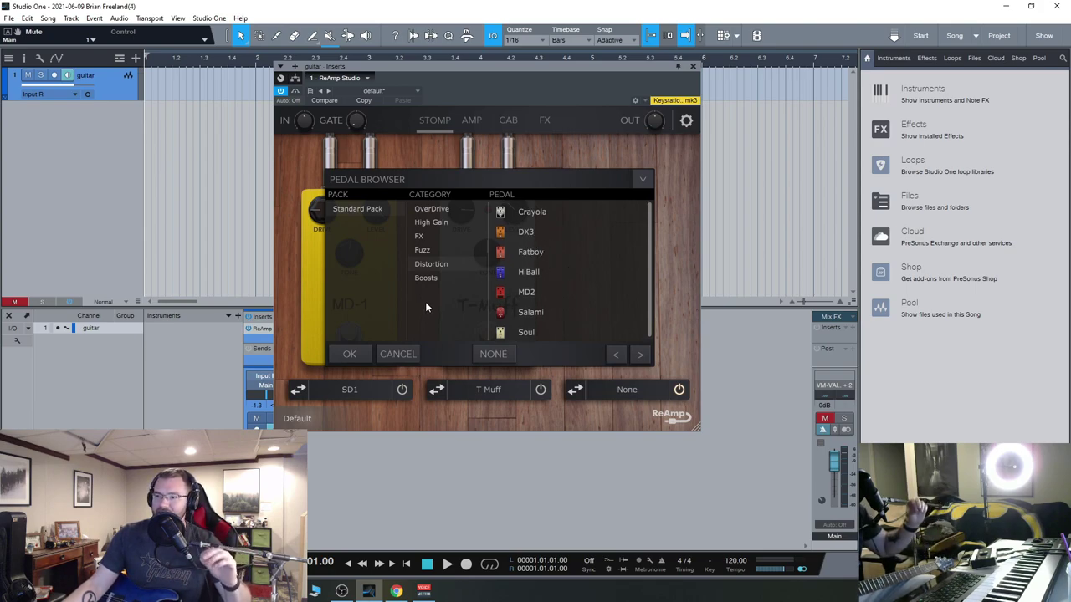
pyautogui.click(436, 279)
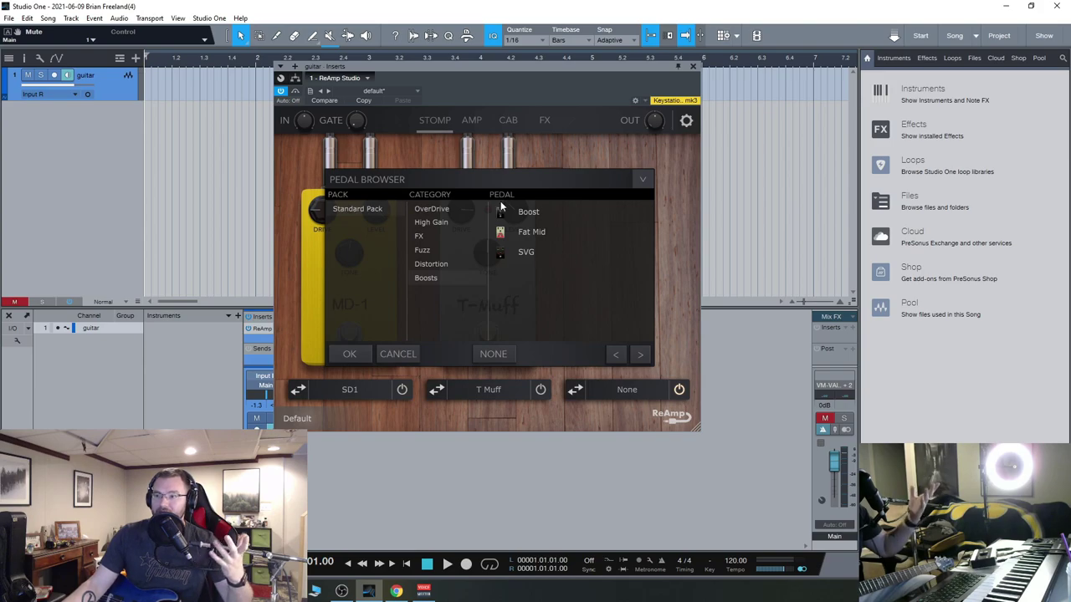
pyautogui.click(643, 180)
# Step: Audition the Hard Crunch 4x12, Clean 2x12 and Hard Rock 4x12 cabs in slot A, then return to Metal Magic 4x12
pyautogui.click(508, 120)
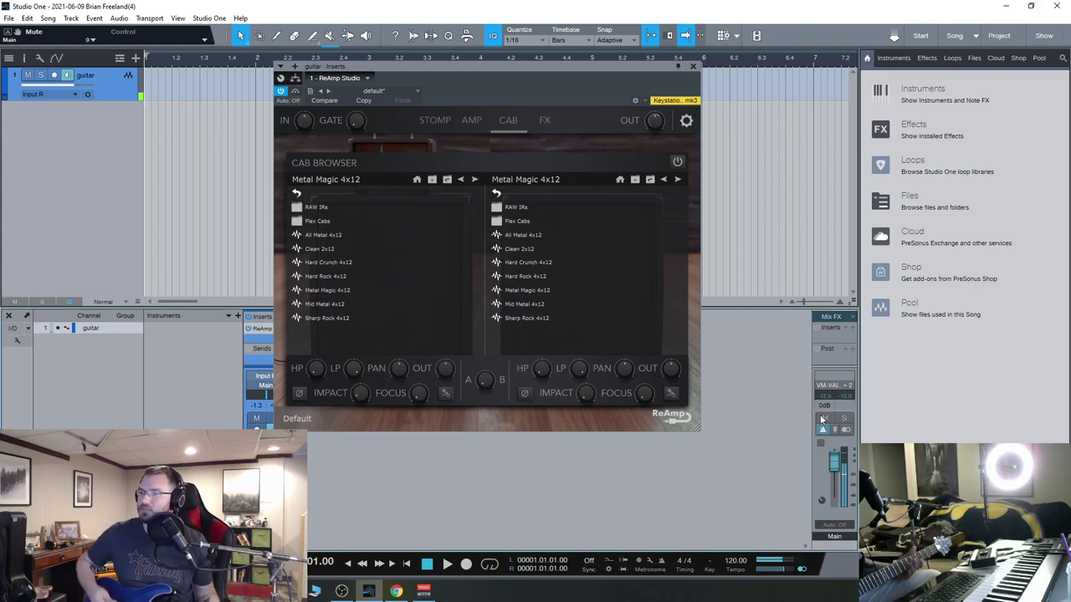
pyautogui.click(332, 264)
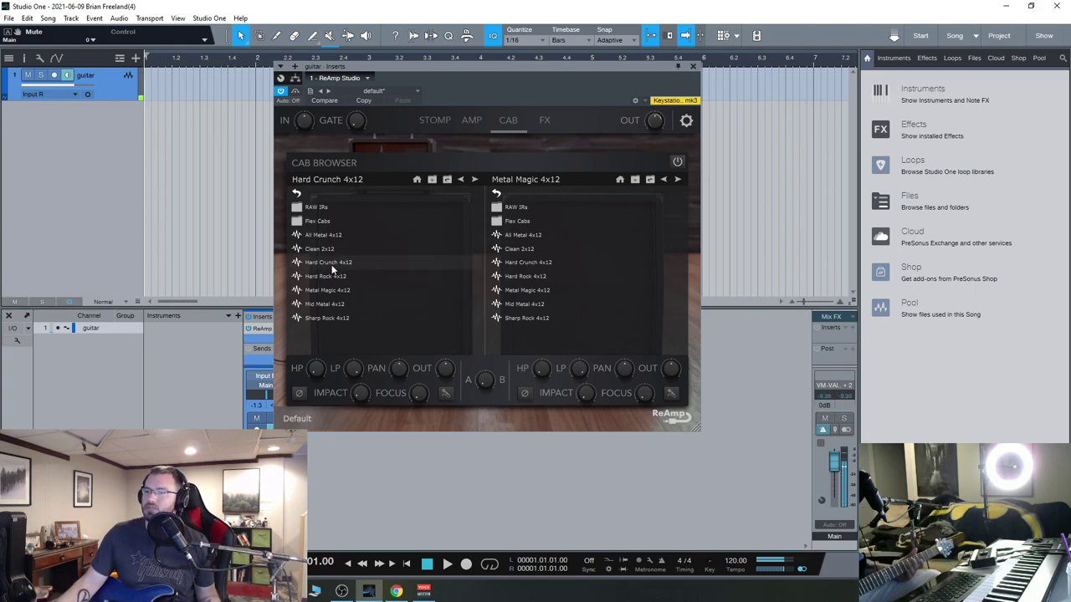
pyautogui.click(325, 248)
pyautogui.click(336, 279)
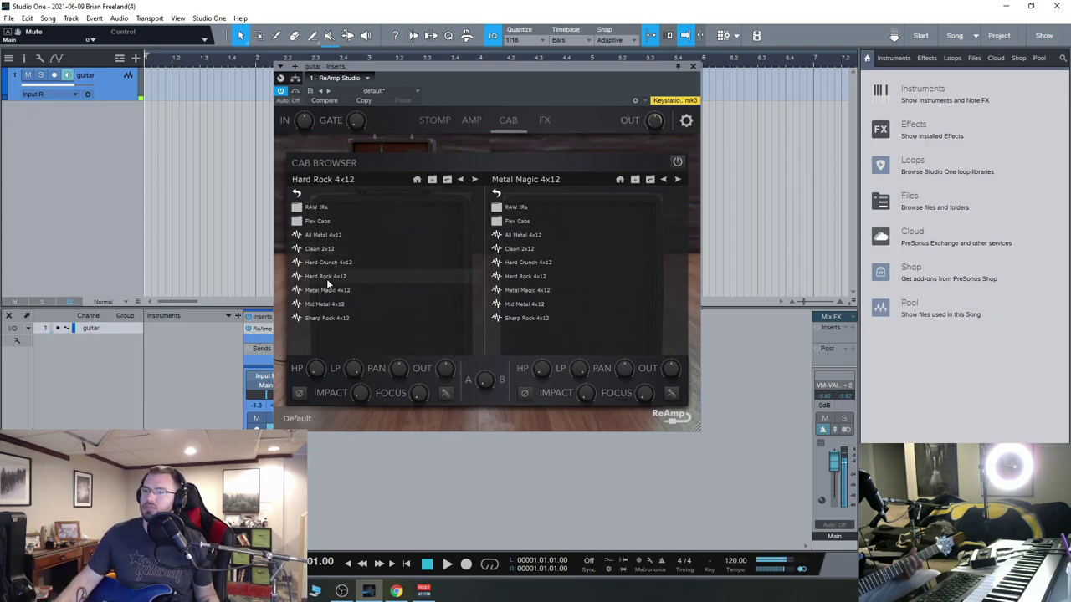
pyautogui.click(323, 290)
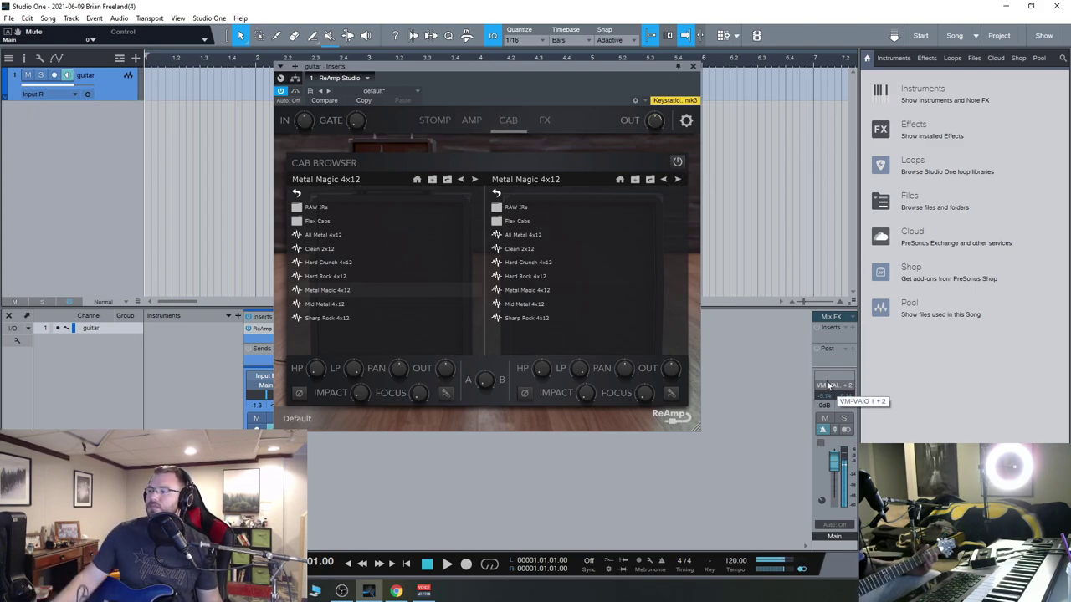
# Step: Mute the main output and look through the impulse responses in cab A's RAW IRs folder
pyautogui.click(825, 418)
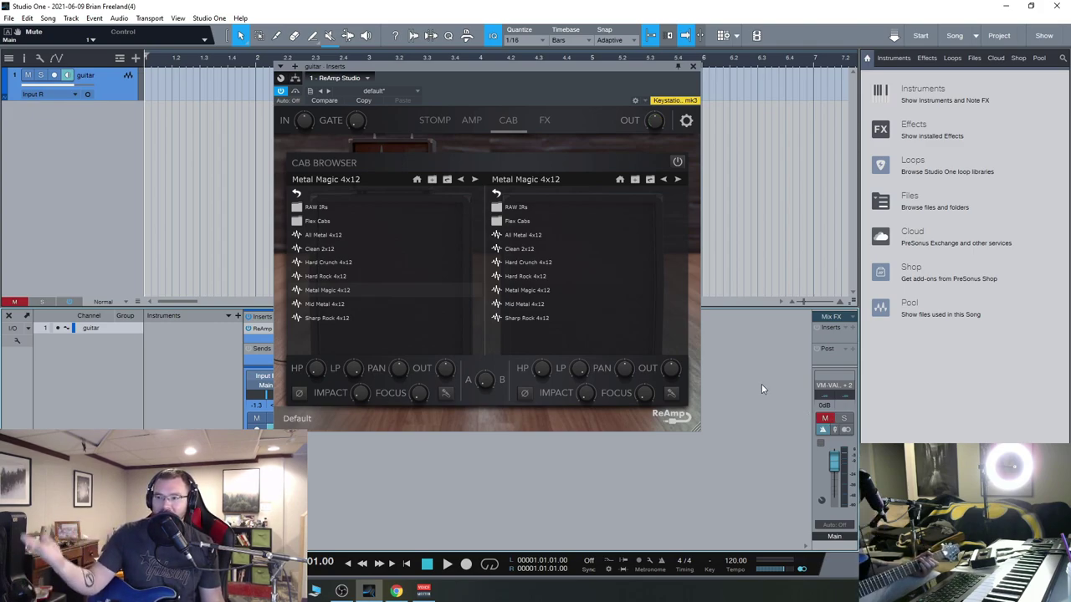
pyautogui.doubleClick(328, 208)
pyautogui.scroll(-10, 383, 272)
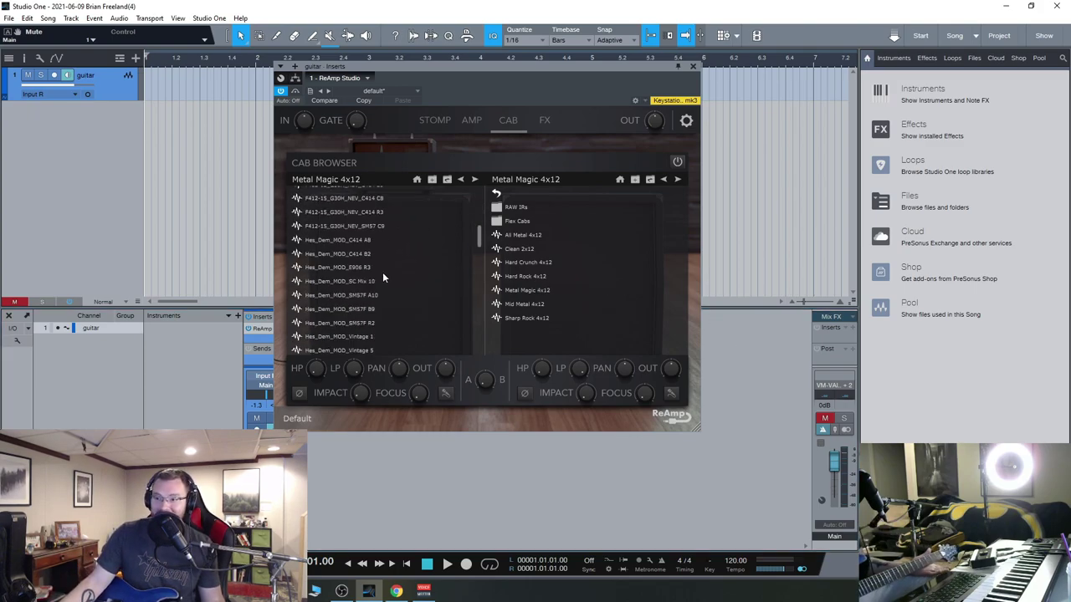
pyautogui.scroll(10, 386, 273)
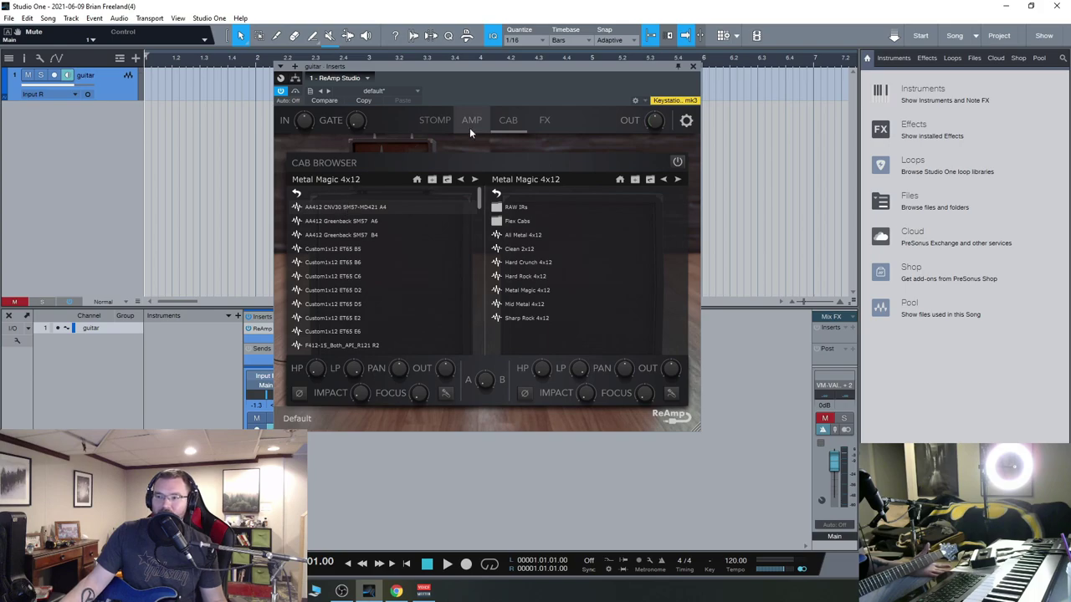
# Step: Add a Delay to the first slot of the FX rack
pyautogui.click(545, 119)
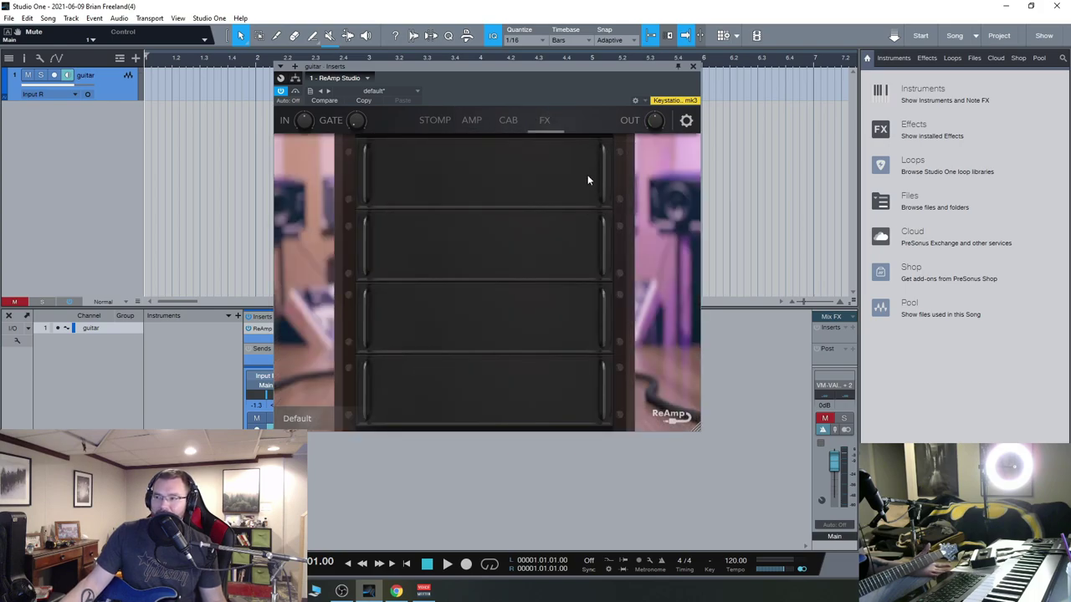
pyautogui.click(448, 167)
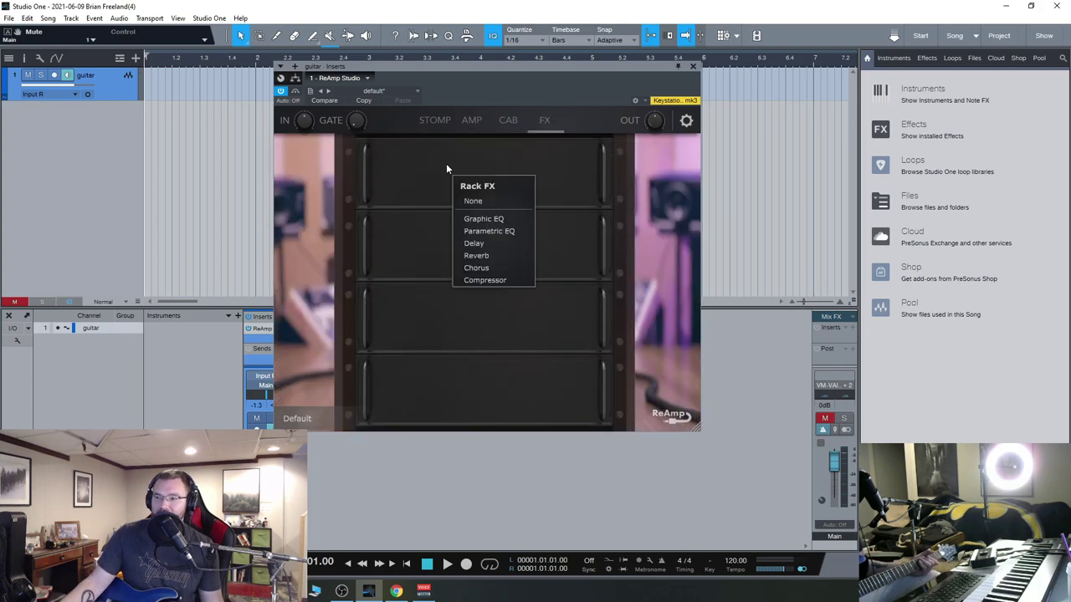
pyautogui.click(490, 244)
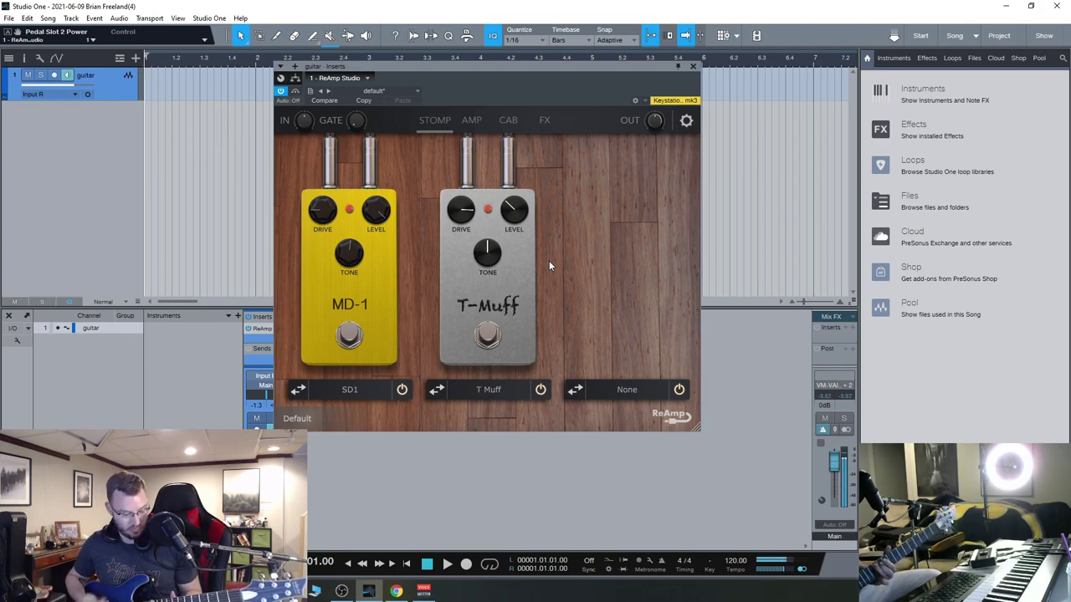
# Step: Mute the main output and move the ReAmp Studio window clear of the guitar channel strip
pyautogui.click(825, 418)
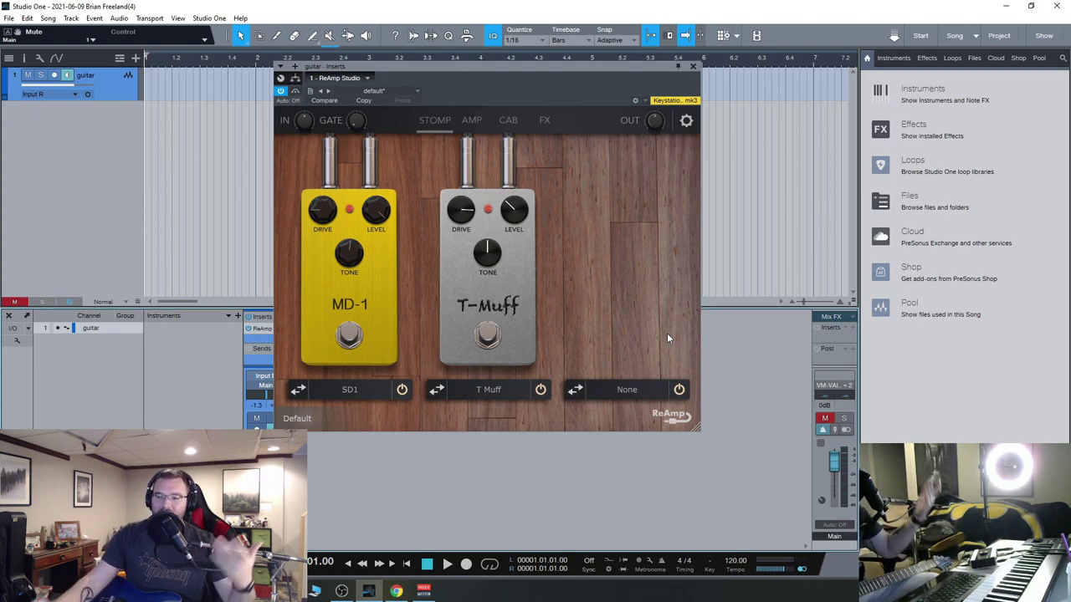
pyautogui.moveTo(554, 72); pyautogui.dragTo(582, 73)
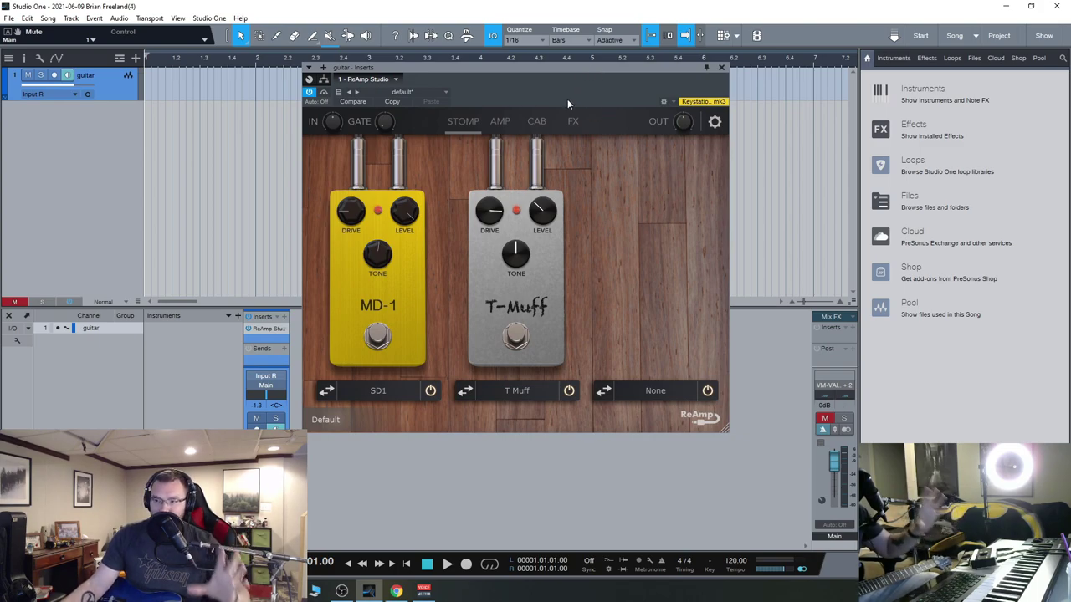
pyautogui.moveTo(547, 68); pyautogui.dragTo(541, 67)
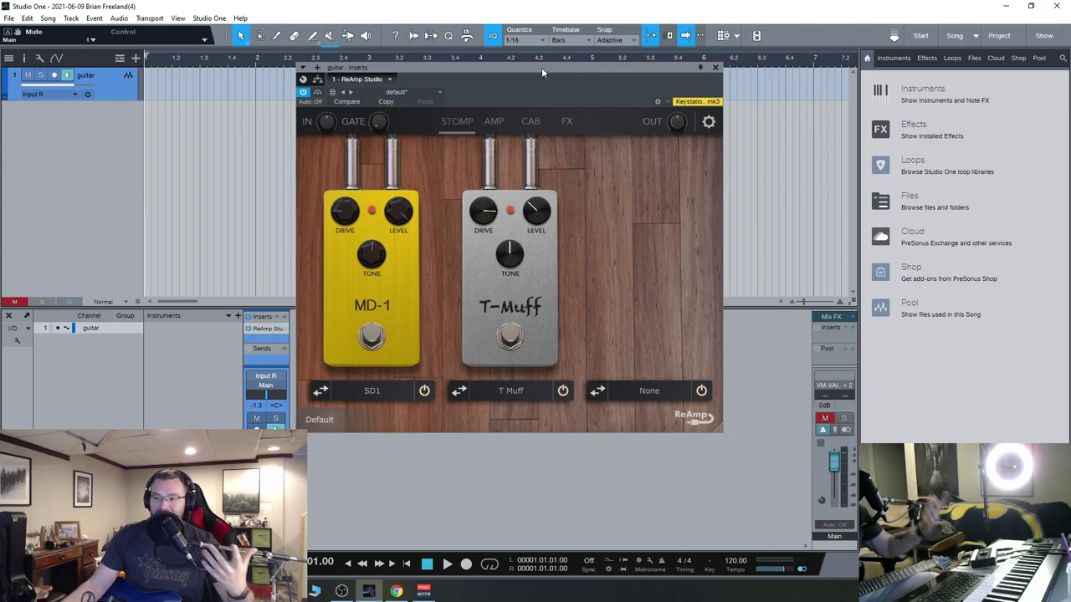